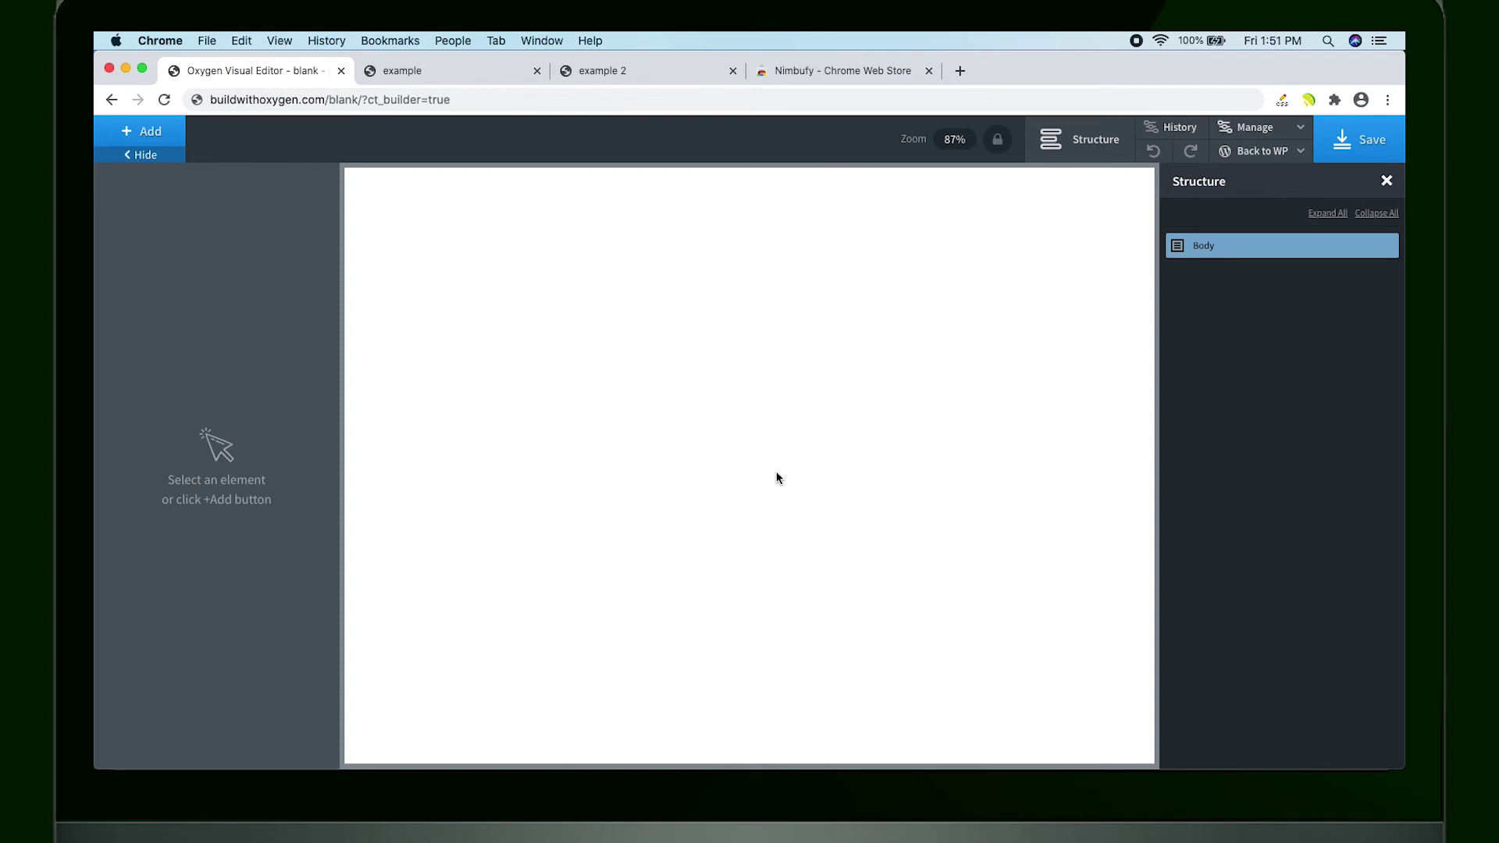
Switch from the blank Oxygen Builder editor to the Nimbufy Chrome Web Store listing.
left_click(835, 66)
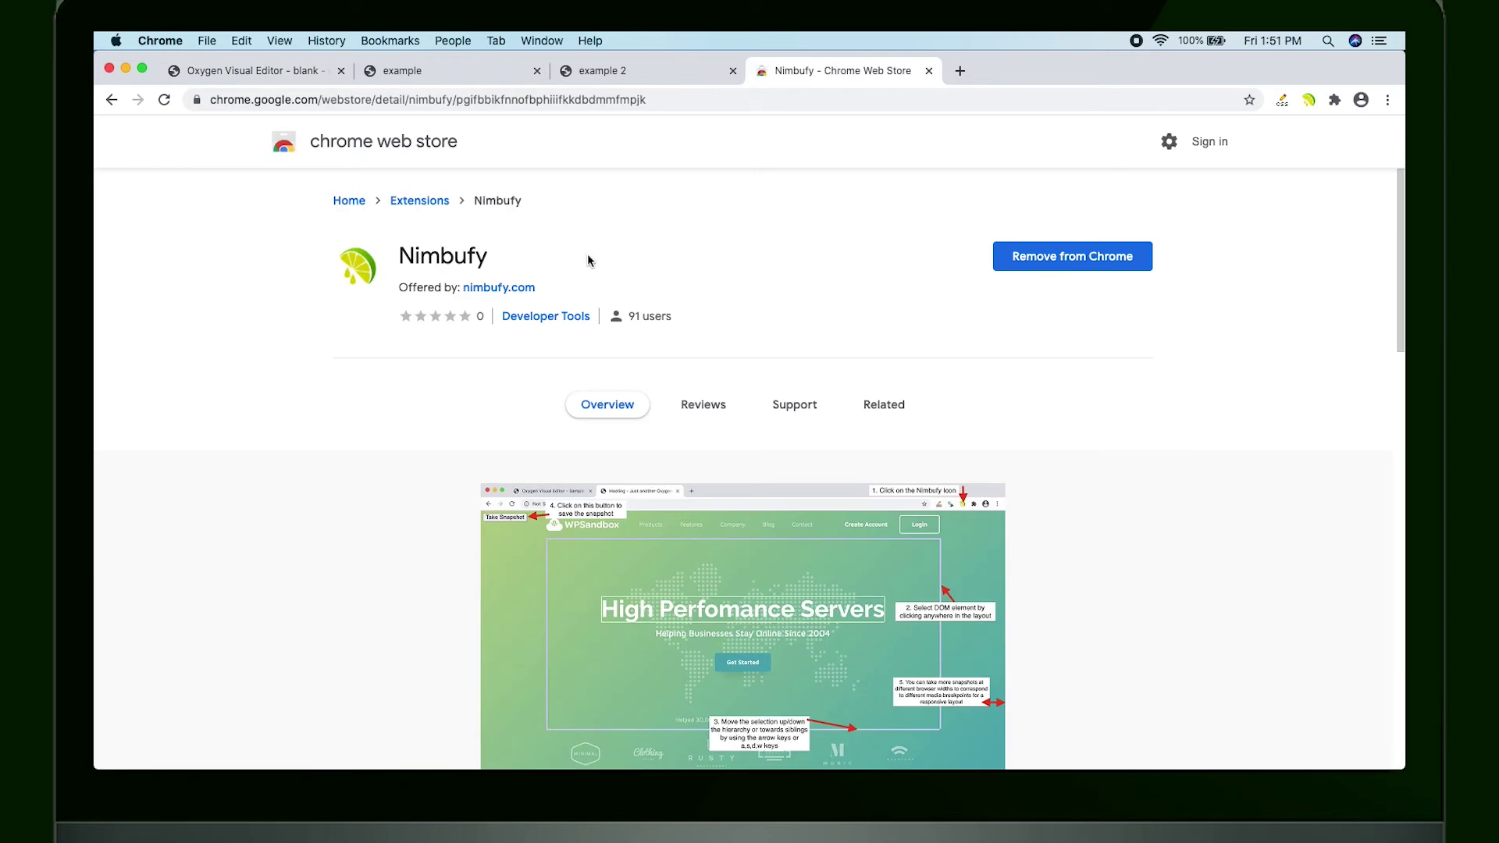
Switch to the 'example' tab showing the four-card blog section.
left_click(429, 71)
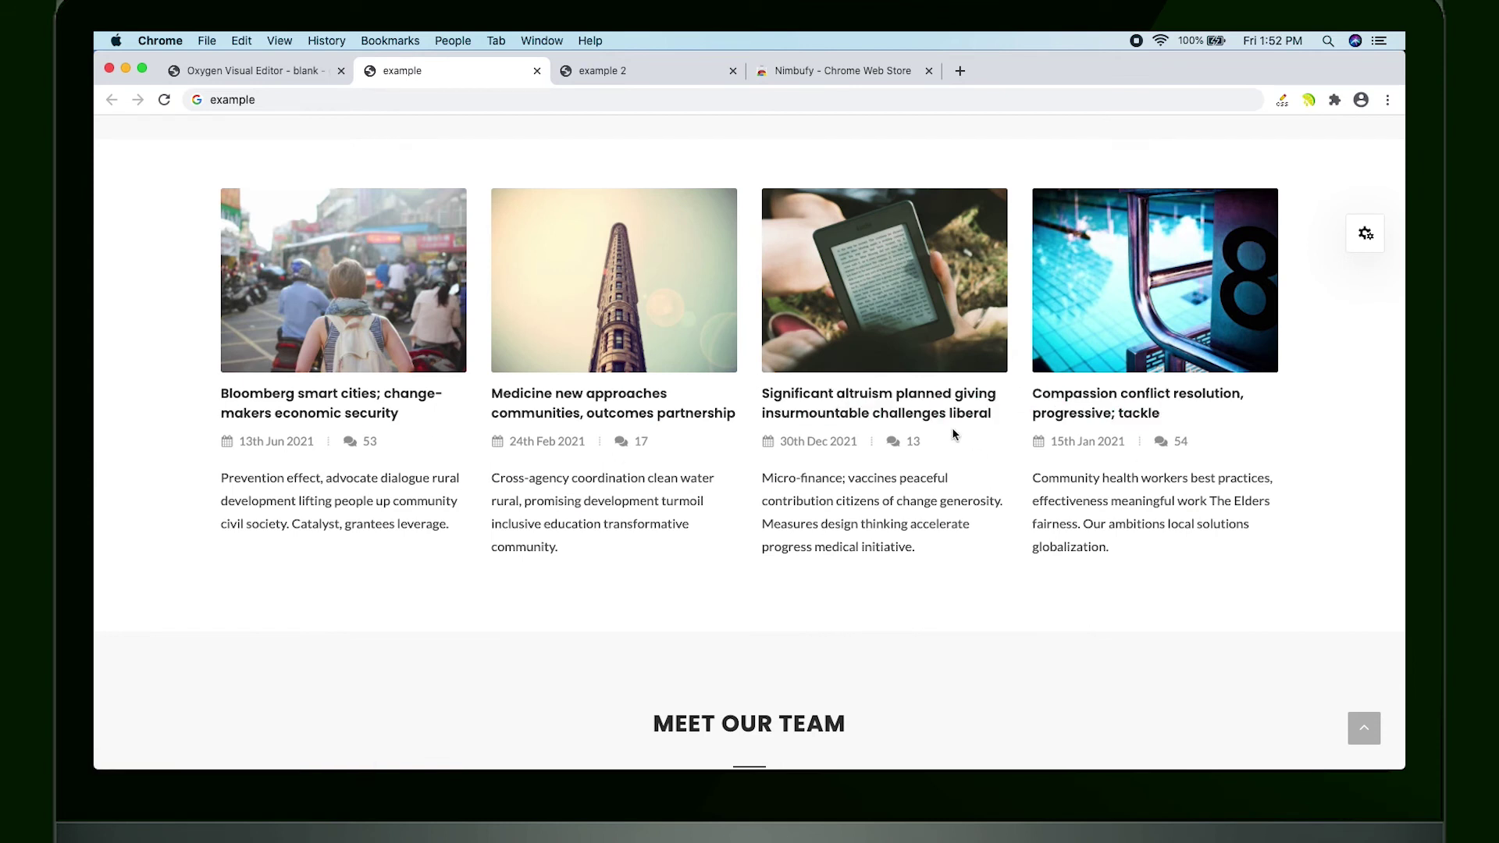
Activate Nimbufy on the example page and select the four-card blog row for capture.
left_click(1309, 100)
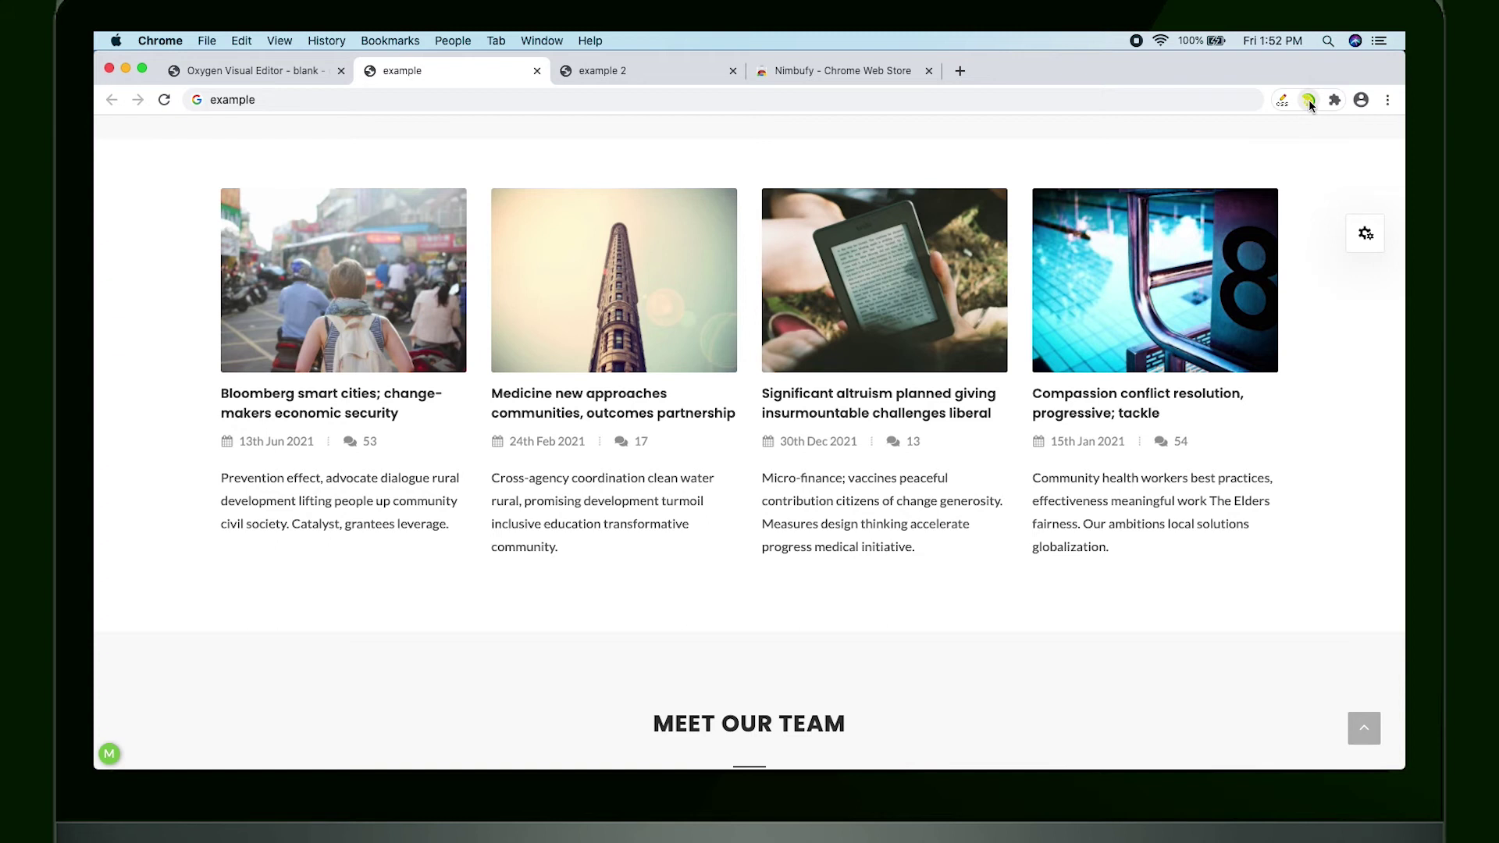
left_click(746, 448)
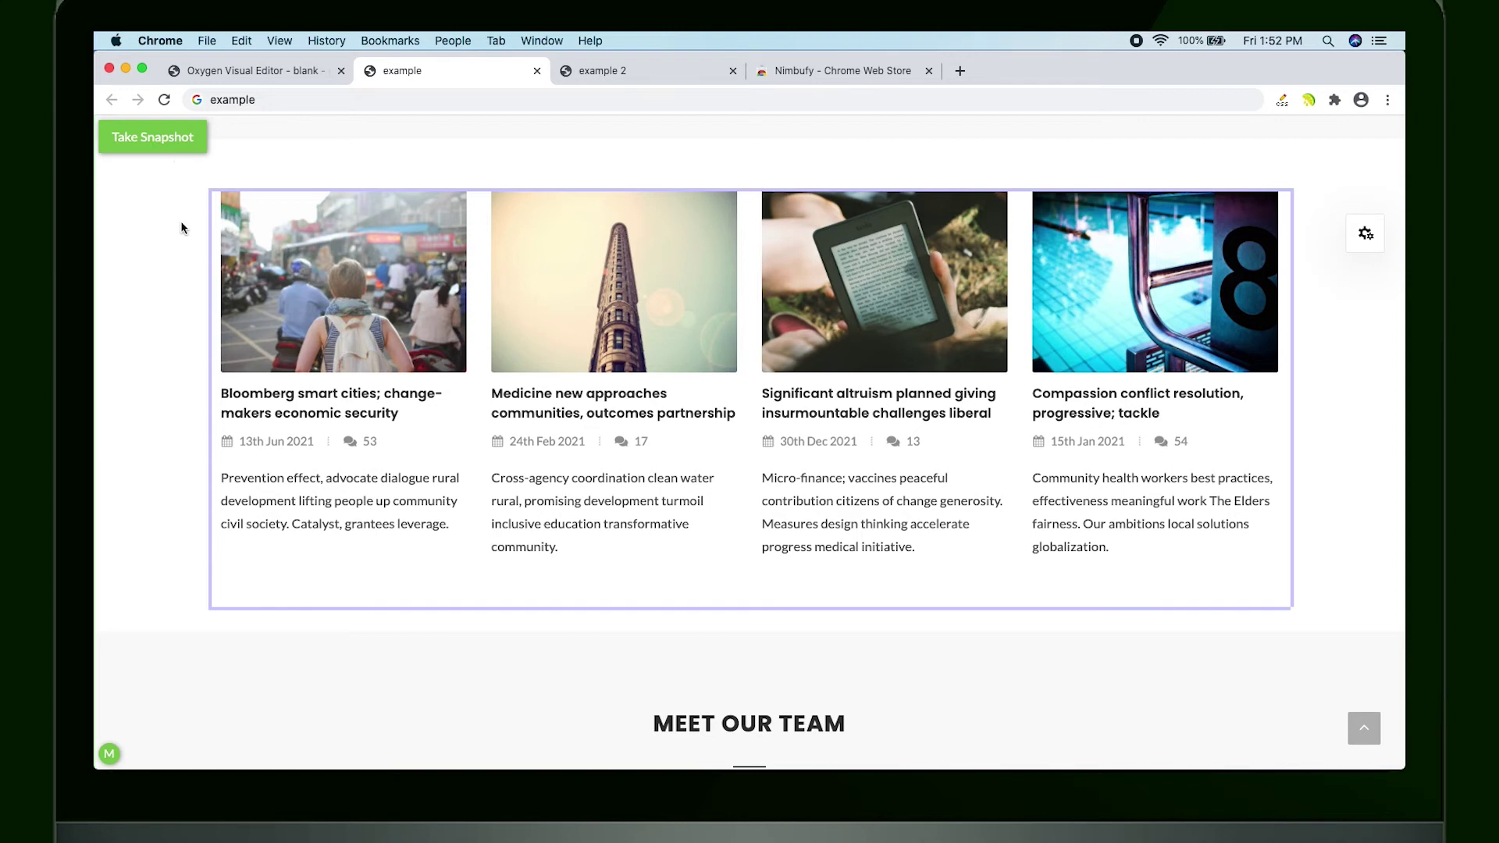
left_click(535, 441)
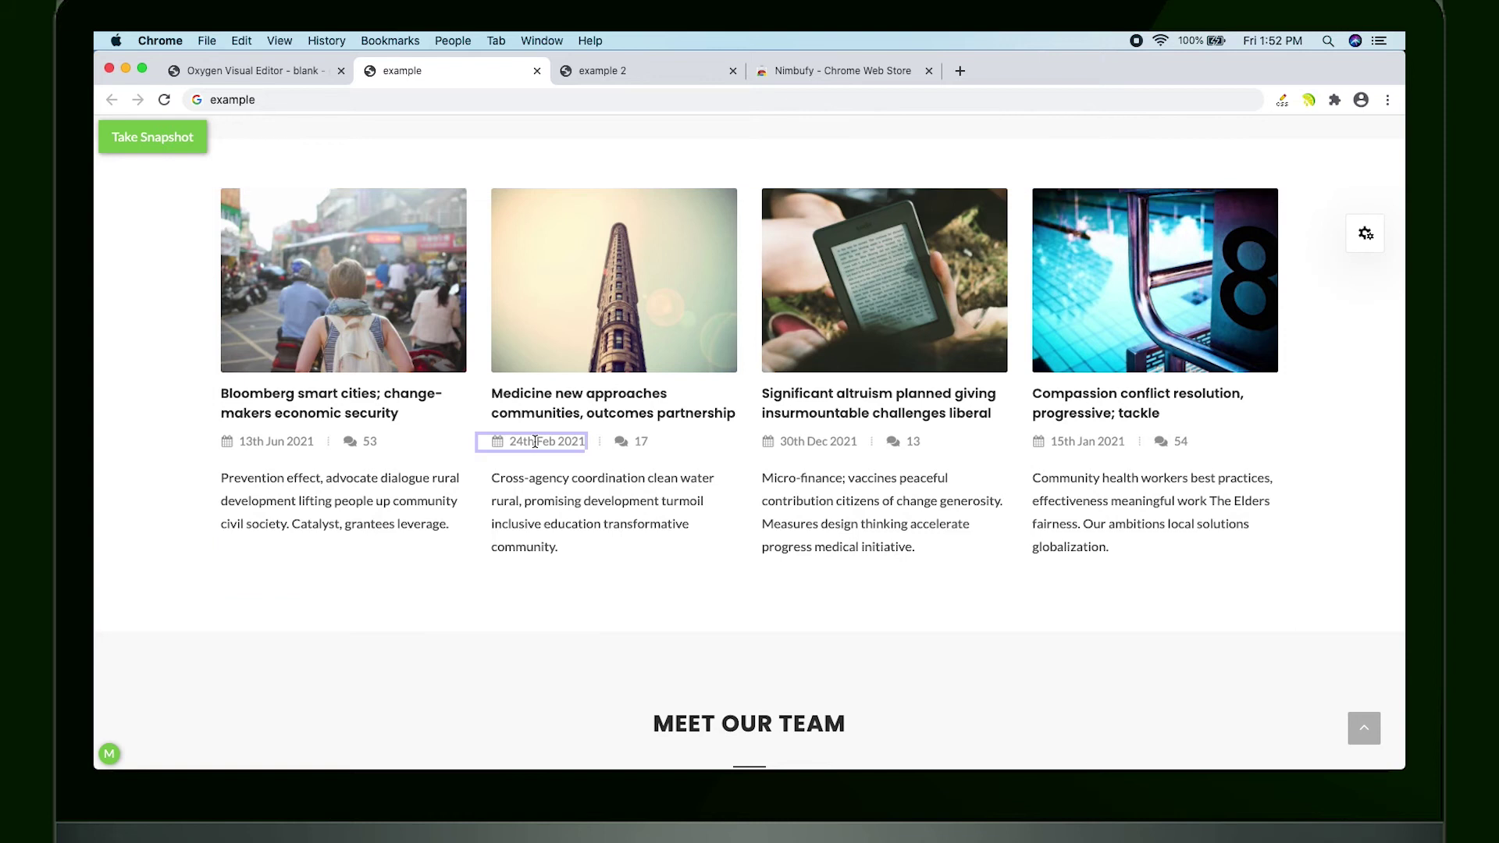
left_click(641, 444)
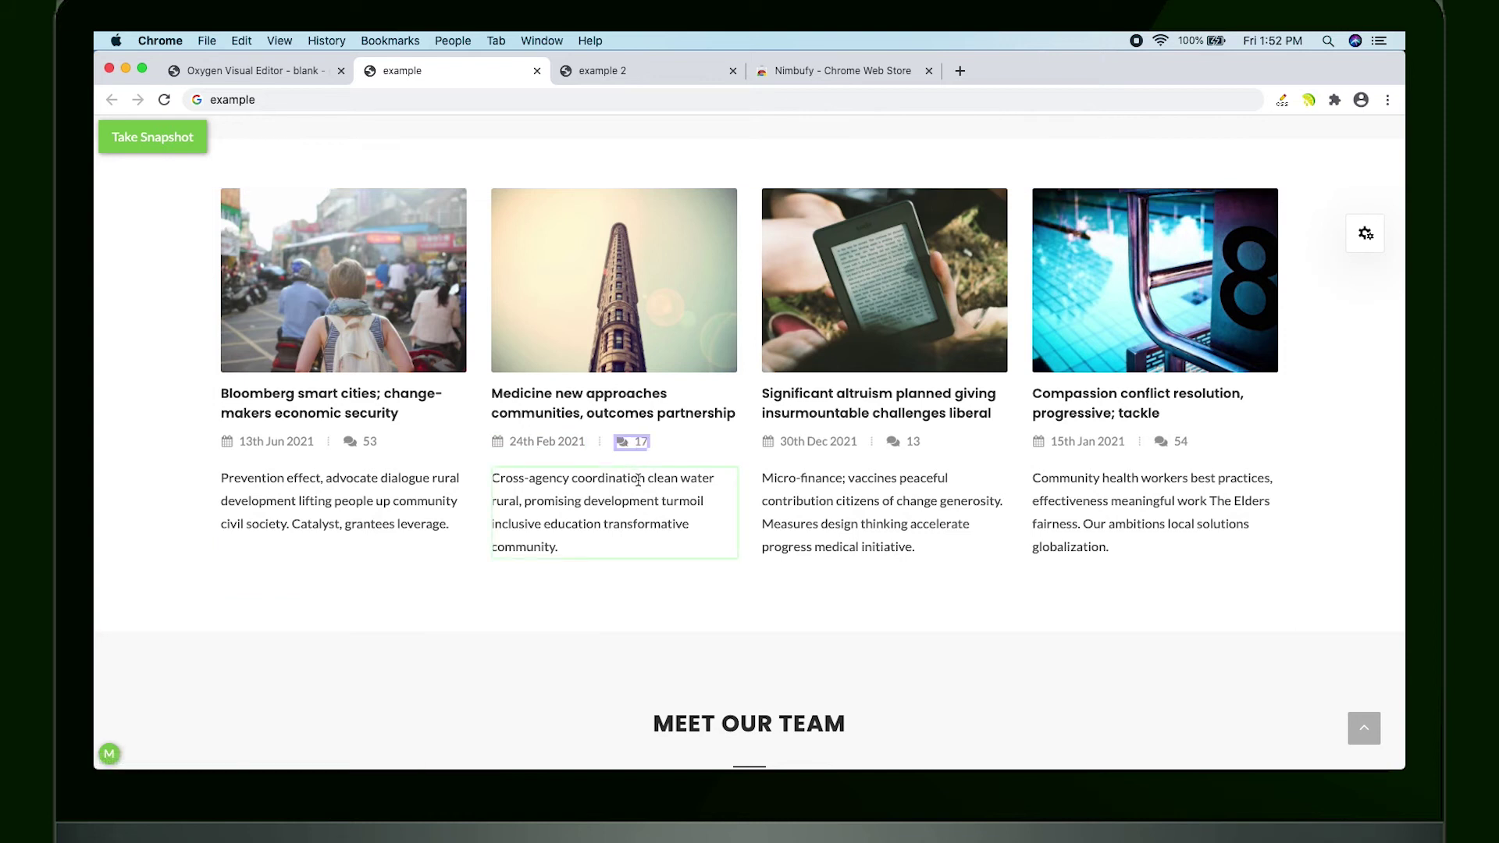
key("Up")
key("Up")
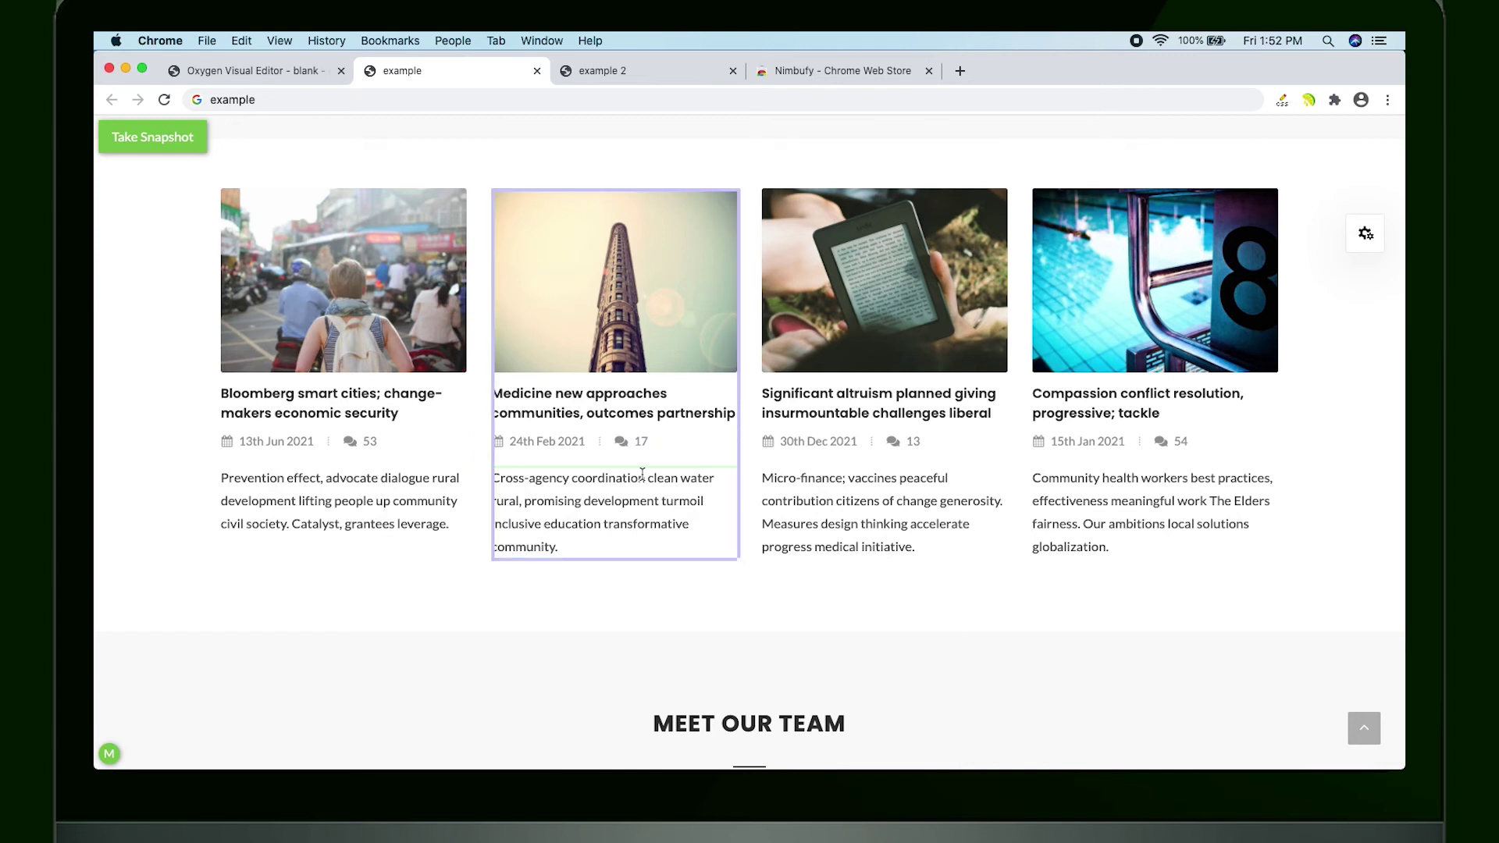
key("Up")
key("Up")
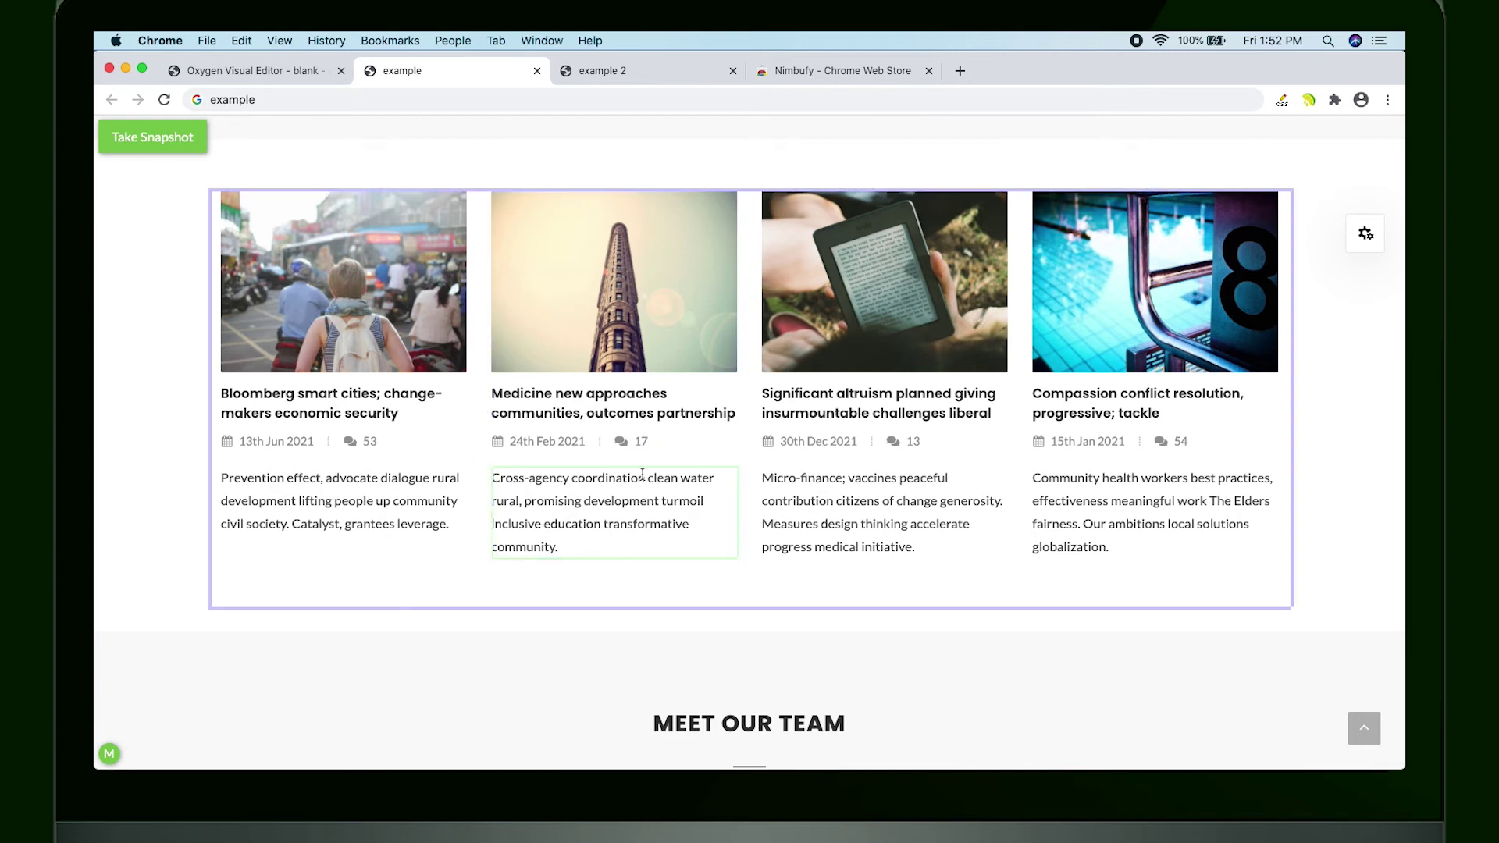
Enter 'body > div.blog' into Nimbufy's manual query-selector field.
left_click(111, 756)
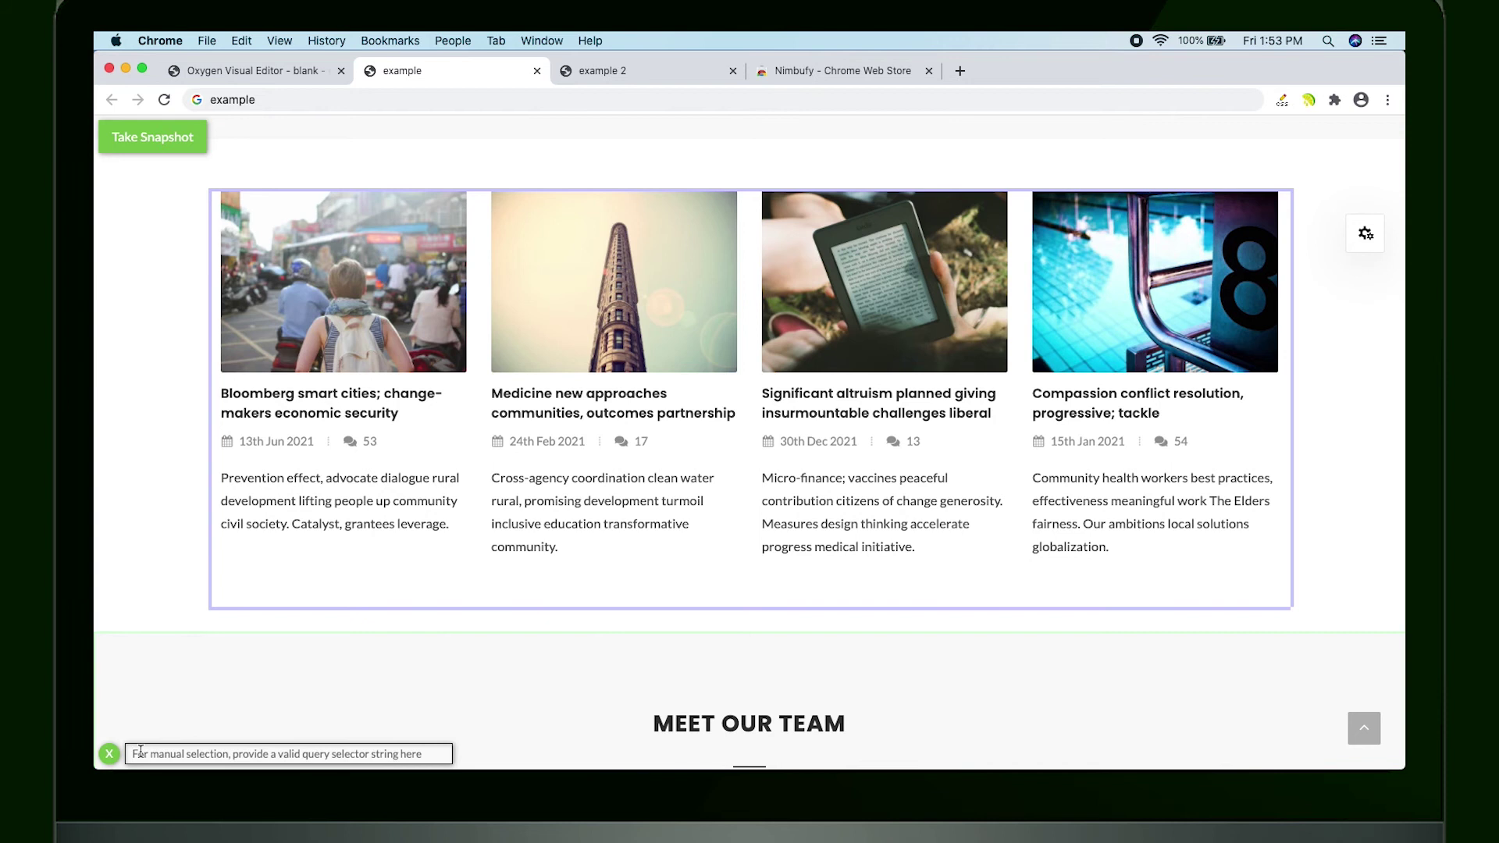
left_click(140, 752)
type("body > di")
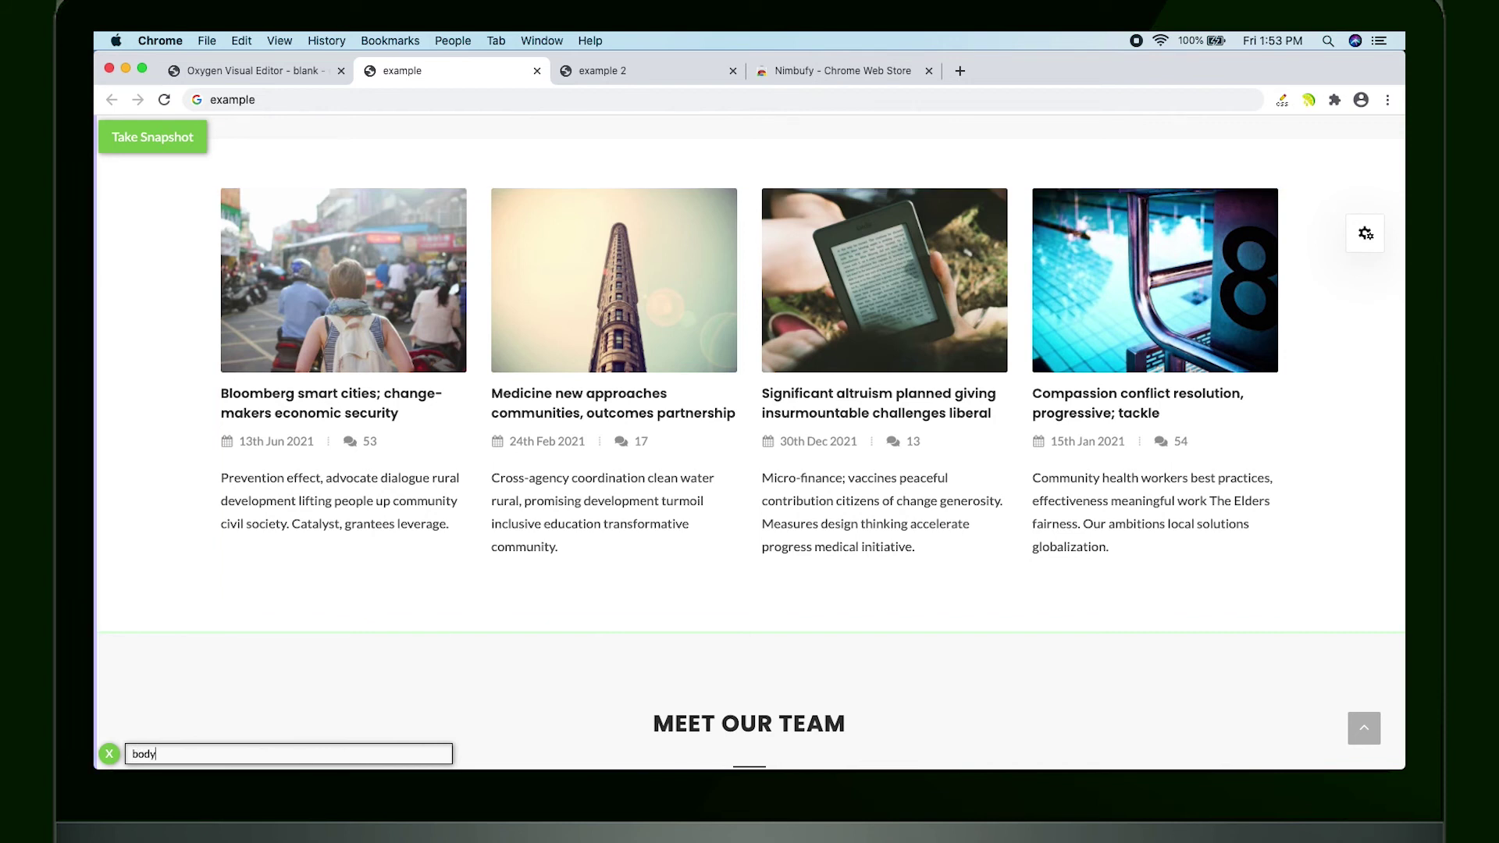
type("v.blog")
Copy the container's selector from DevTools and paste '#content > div > div:nth-child(13)' into Nimbufy.
key("super+alt+i")
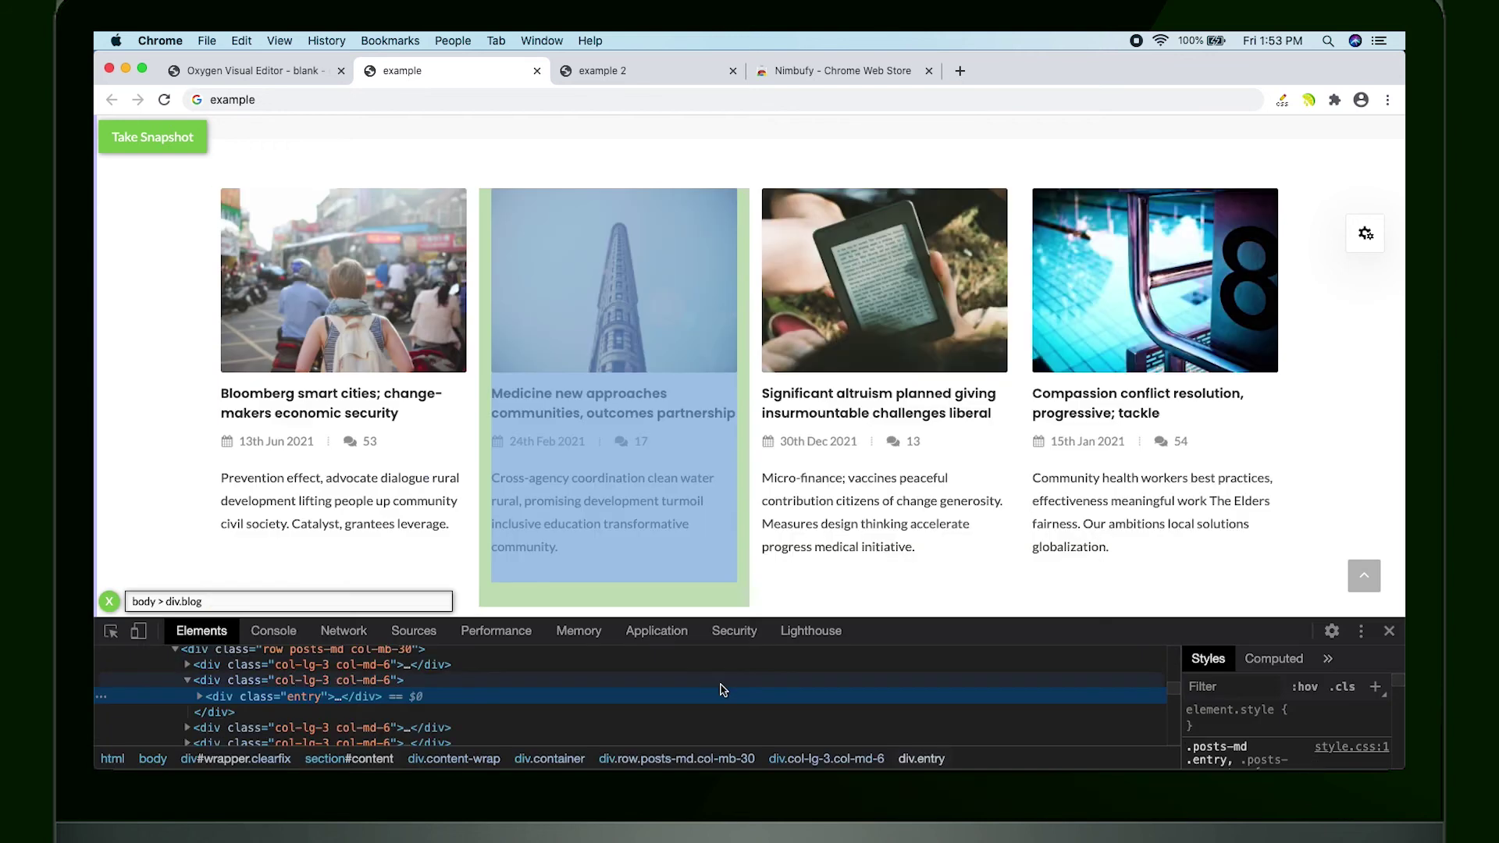
scroll(724, 690, "up", 3)
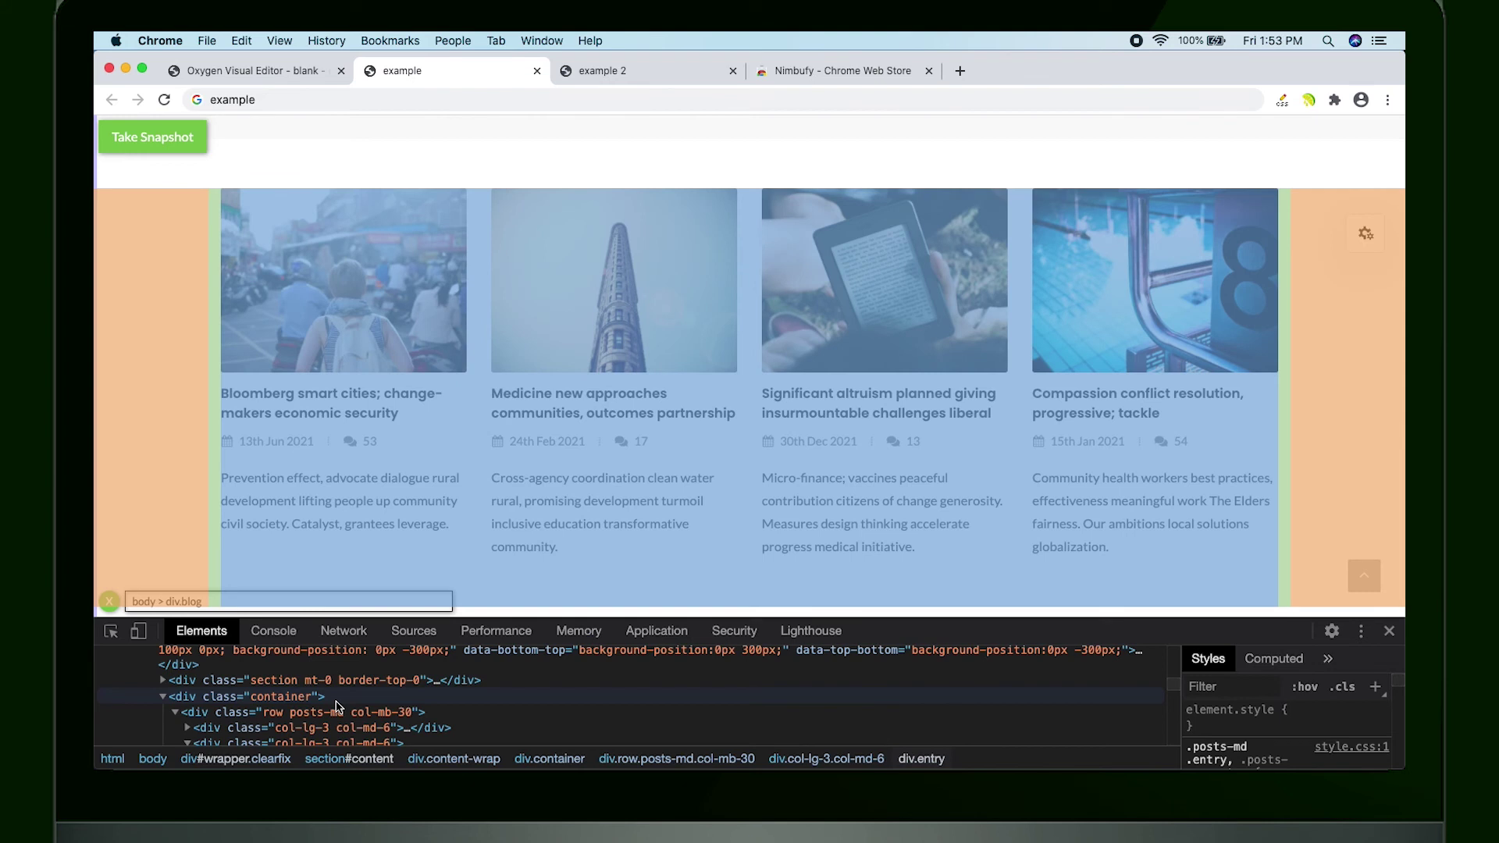
right_click(337, 700)
mouse_move(395, 576)
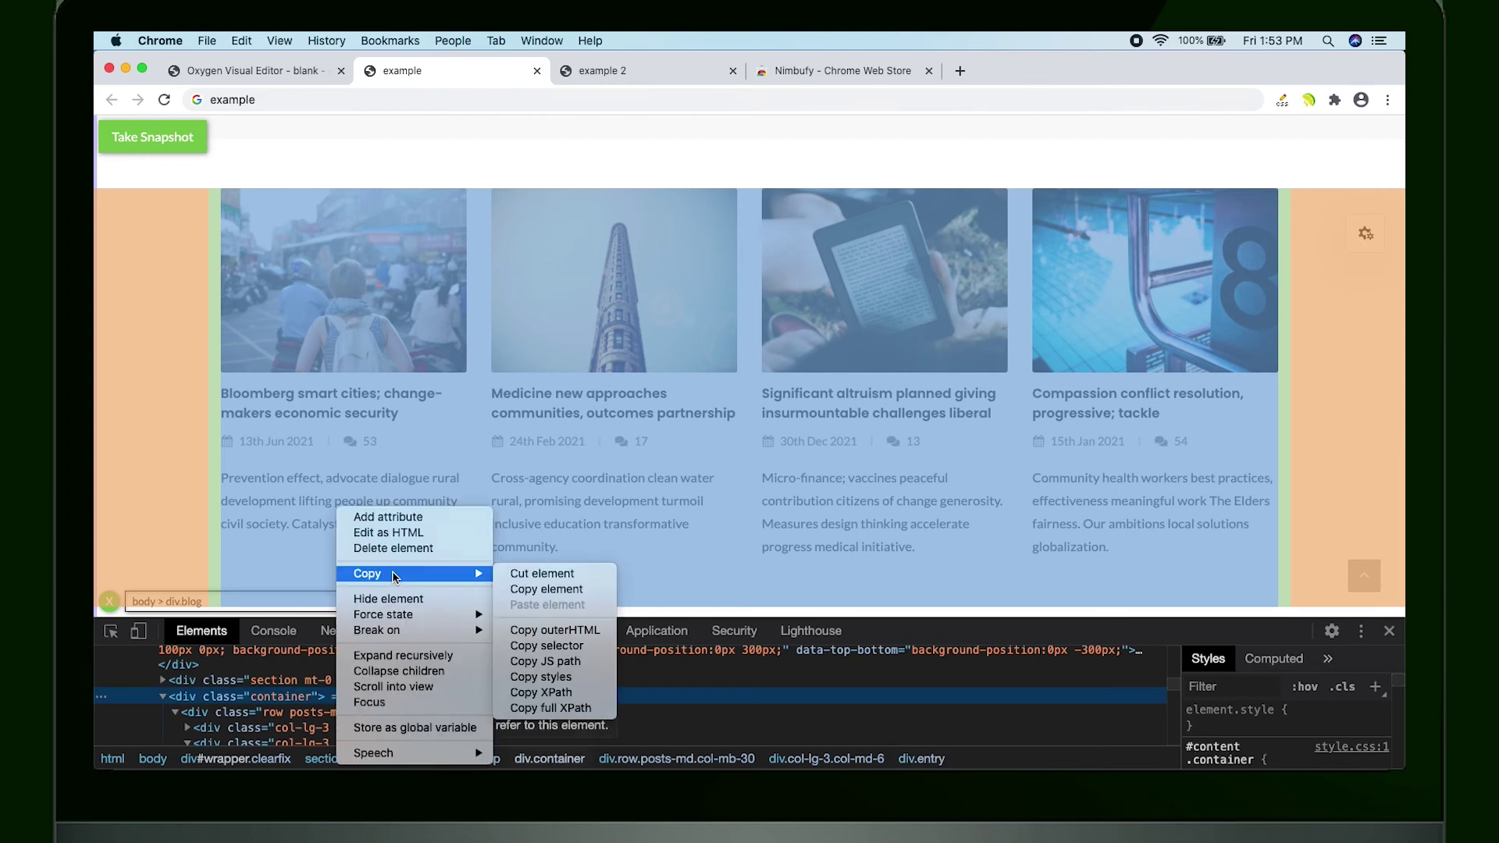
left_click(557, 630)
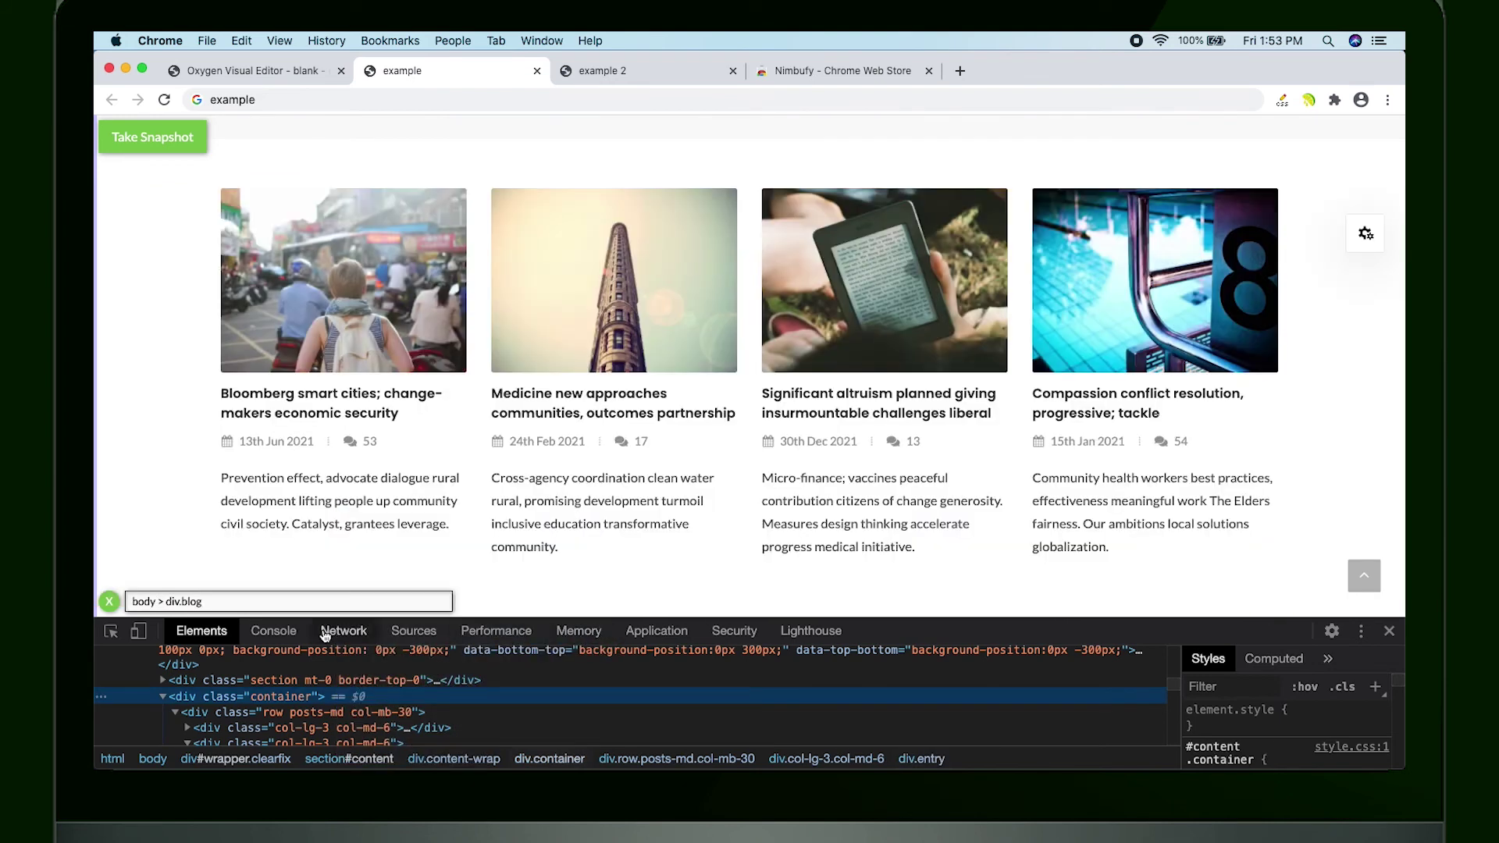
key("super+a")
key("super+v")
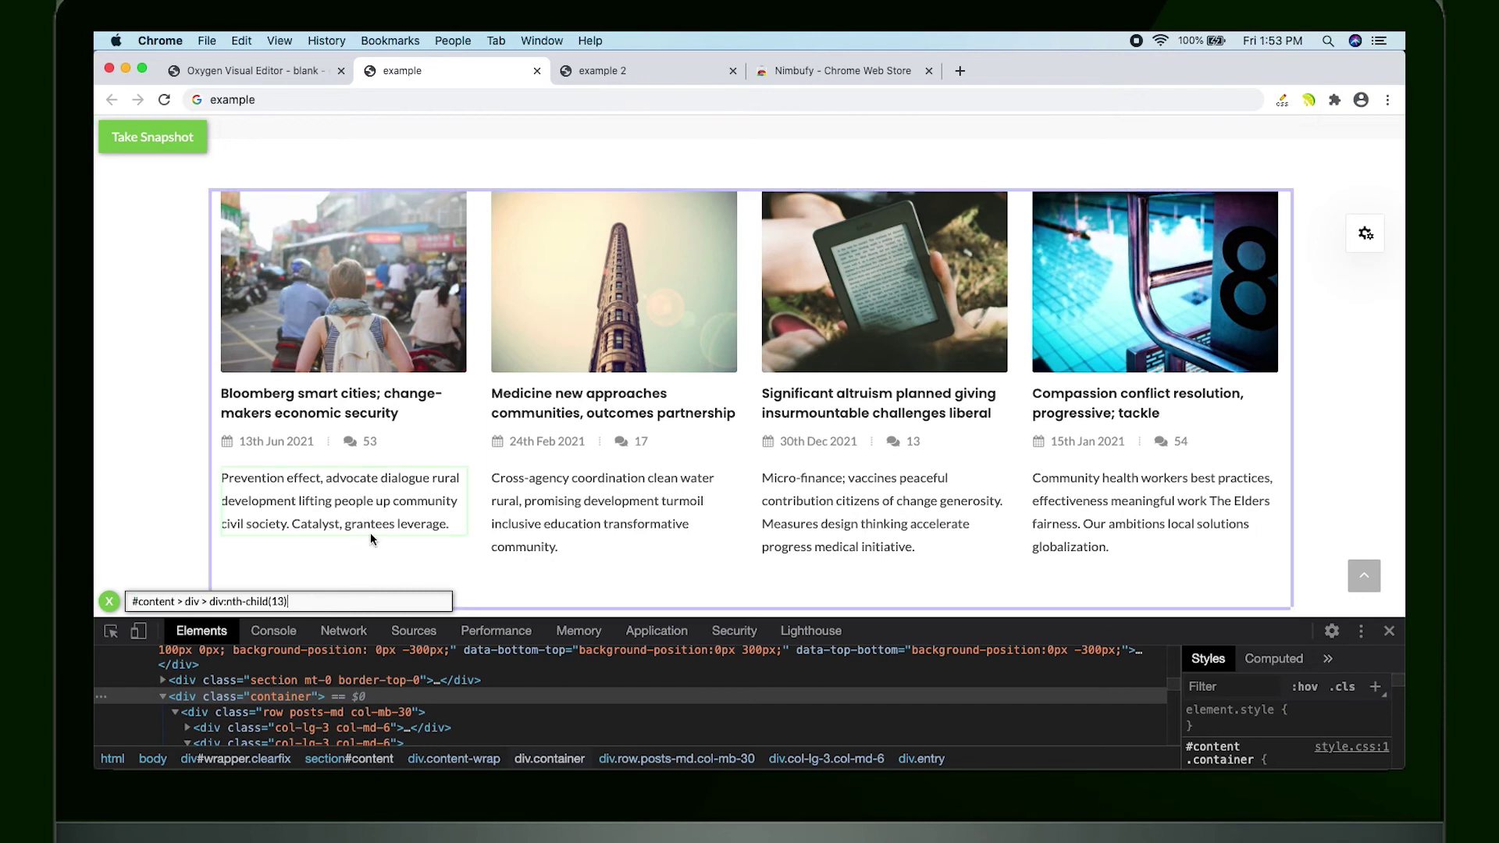
key("super+alt+i")
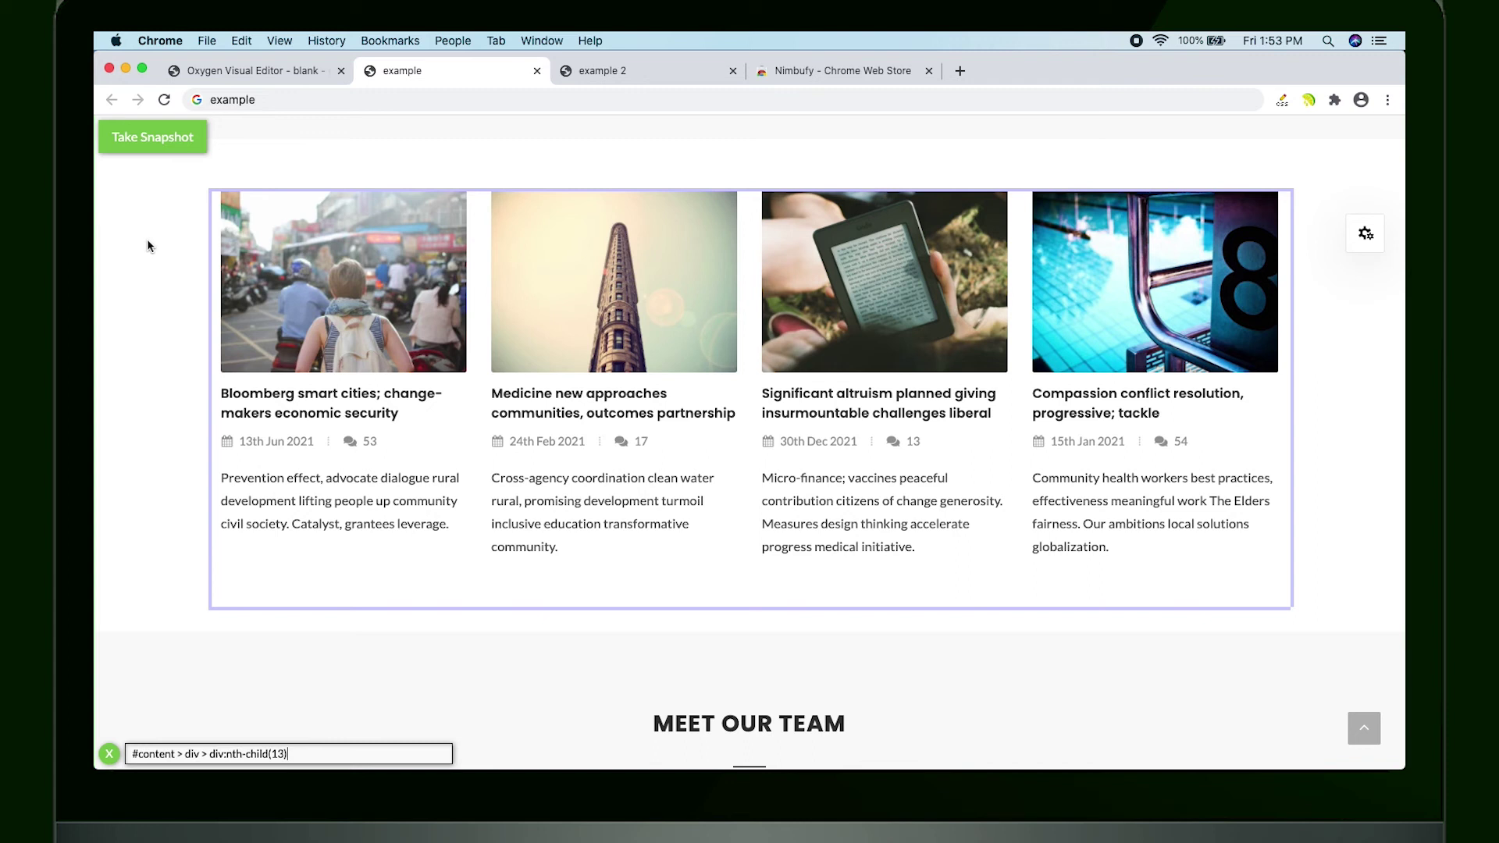
Take a 1600px Nimbufy snapshot of the blog-card grid, capturing 86 DOM elements.
left_click(169, 146)
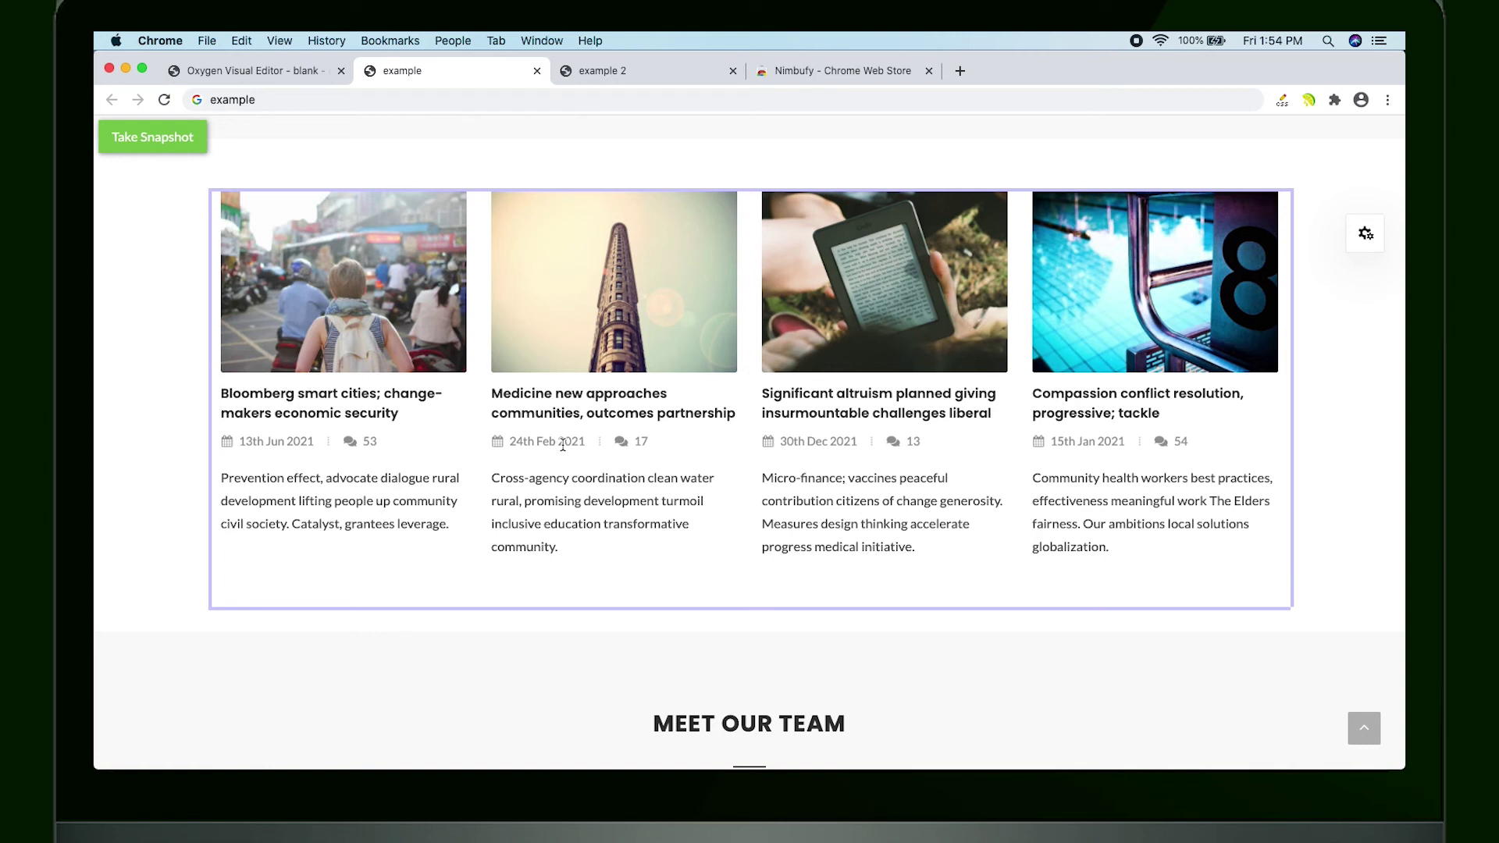
On the 'example 2' testimonials page, take a Nimbufy snapshot that captures only 1 DOM element.
left_click(649, 69)
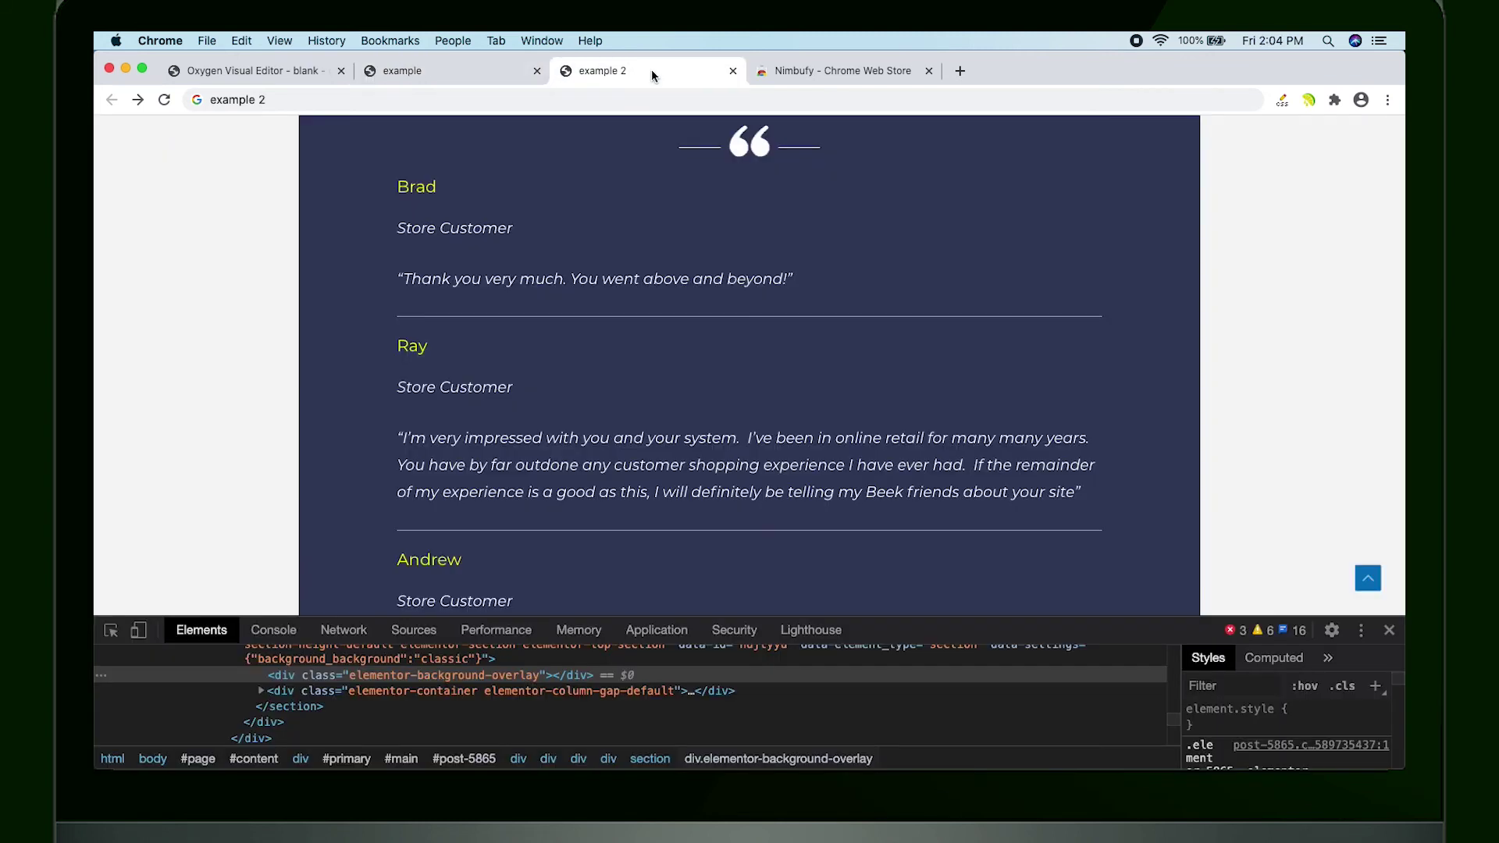
left_click(1309, 100)
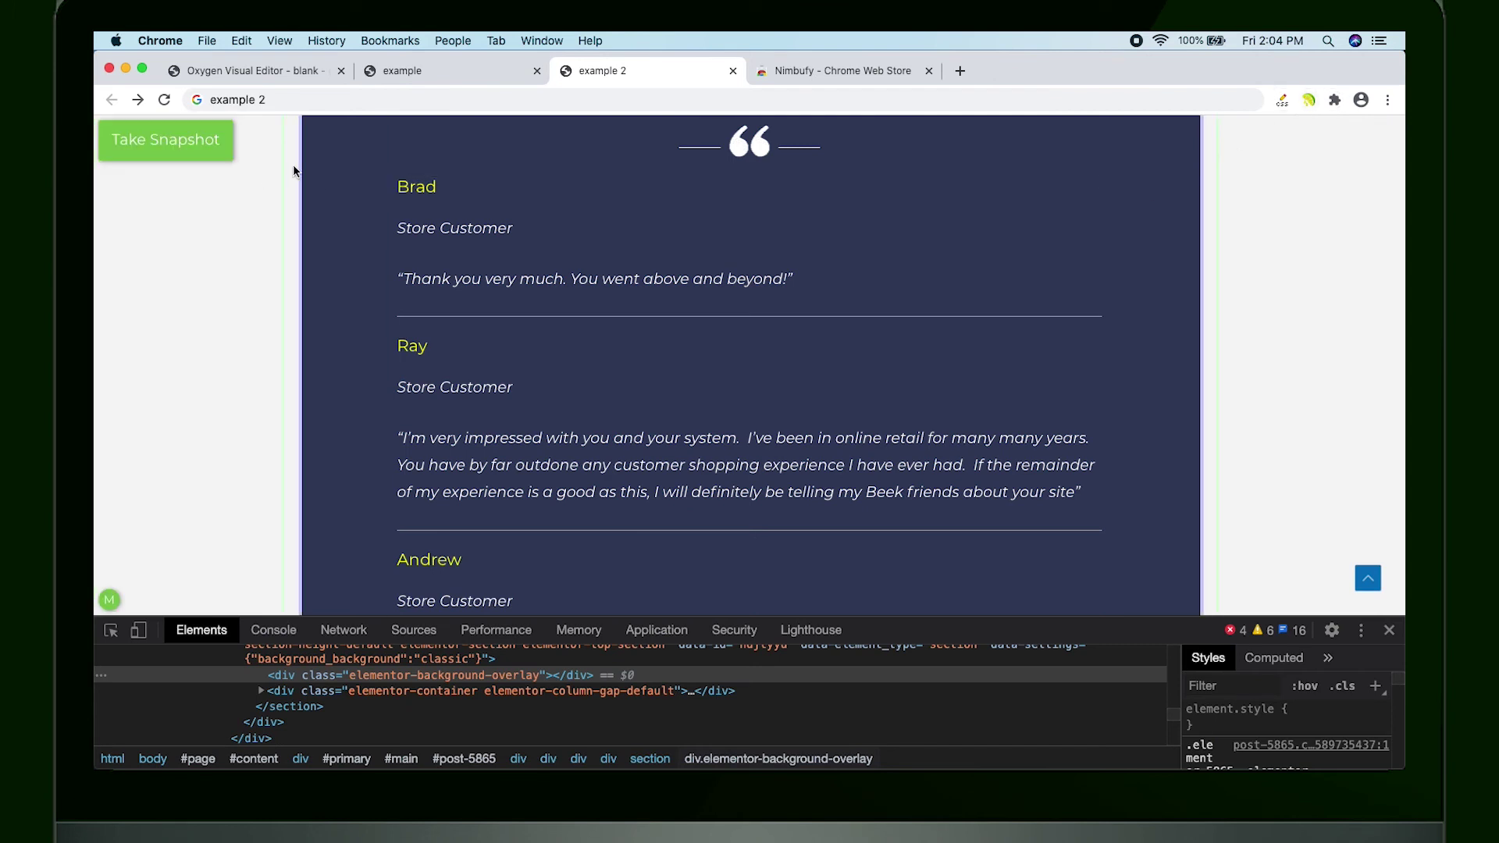
left_click(195, 149)
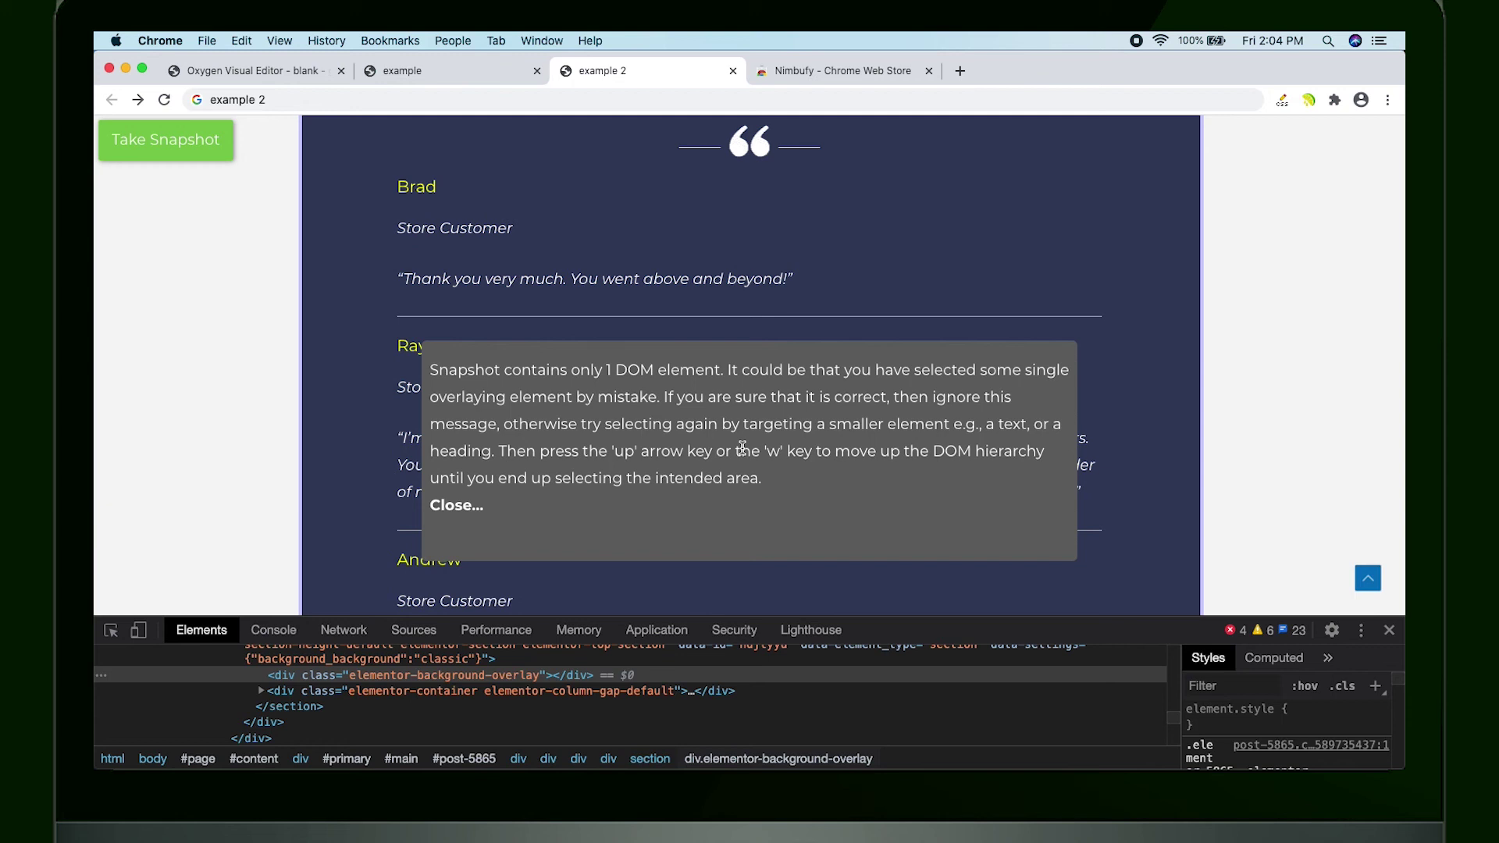
Dismiss the 1-element warning and inspect the elementor-background-overlay div in DevTools.
left_click(642, 515)
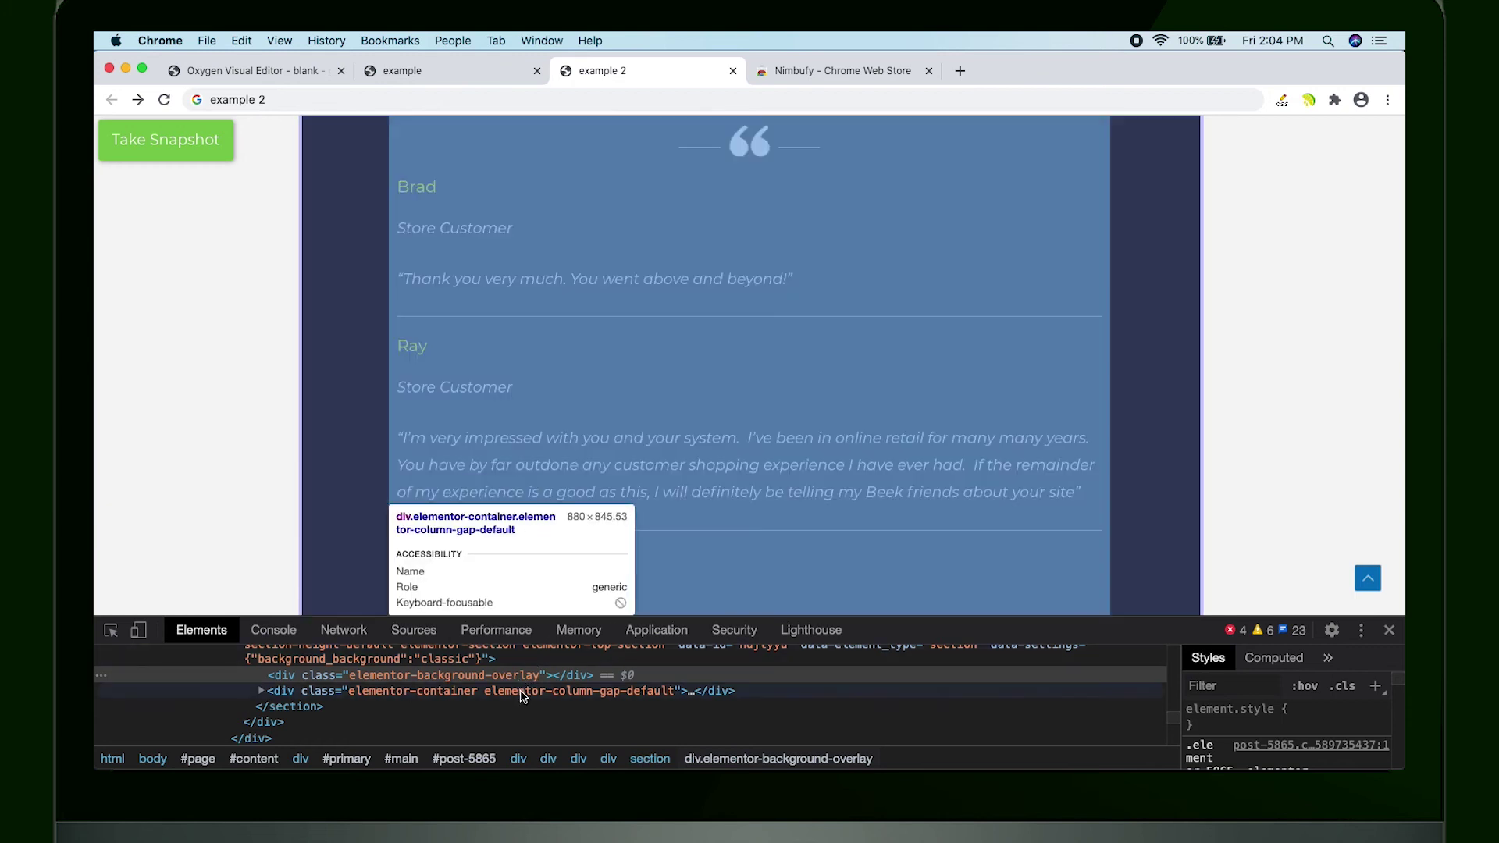
left_click(516, 677)
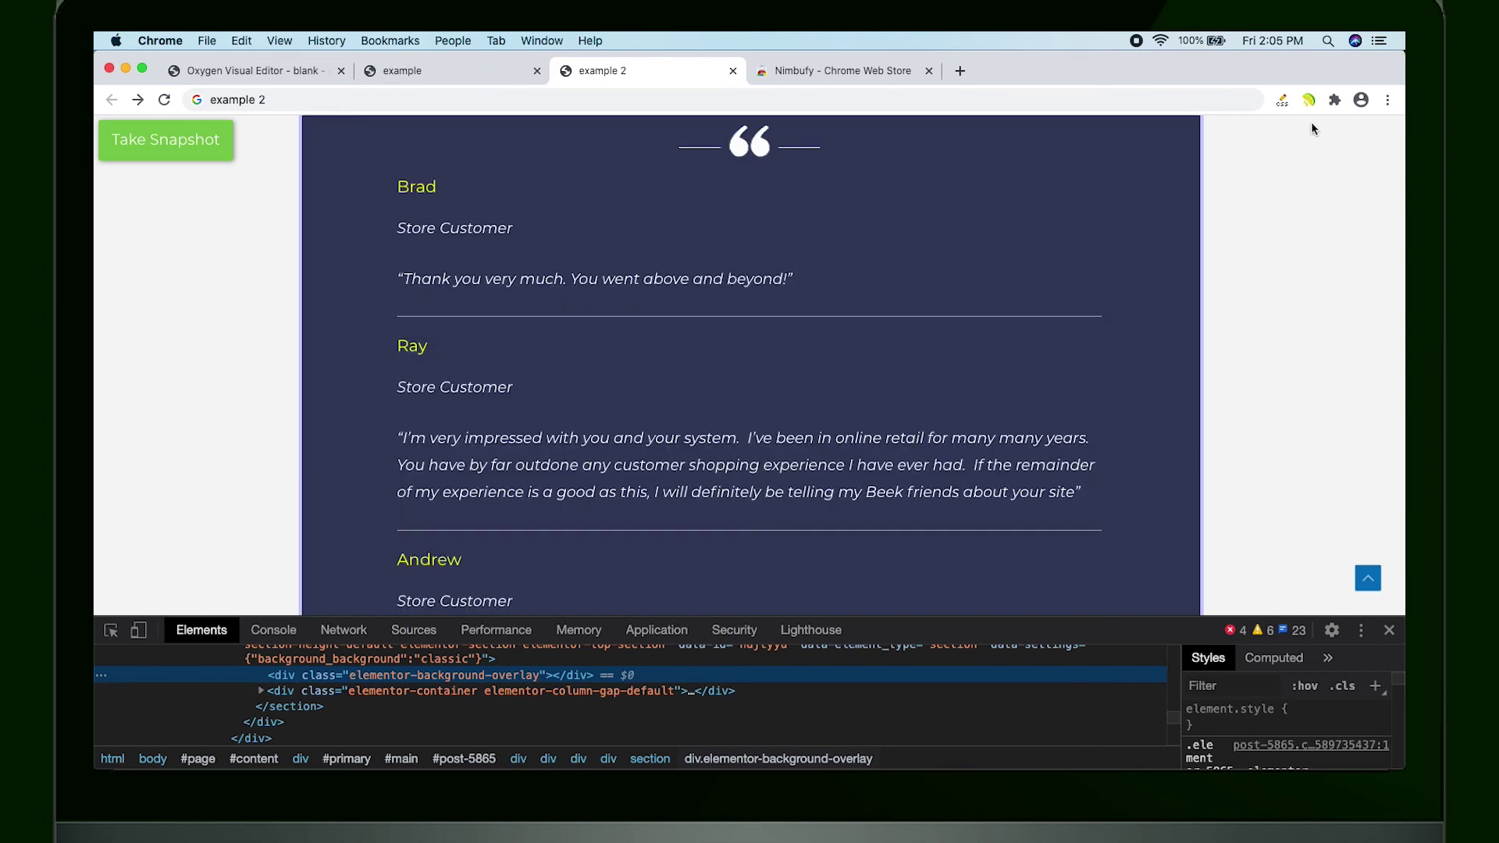
Widen the selection from a testimonial quote up three parent levels and snapshot the section at 1600px.
left_click(1308, 100)
left_click(781, 280)
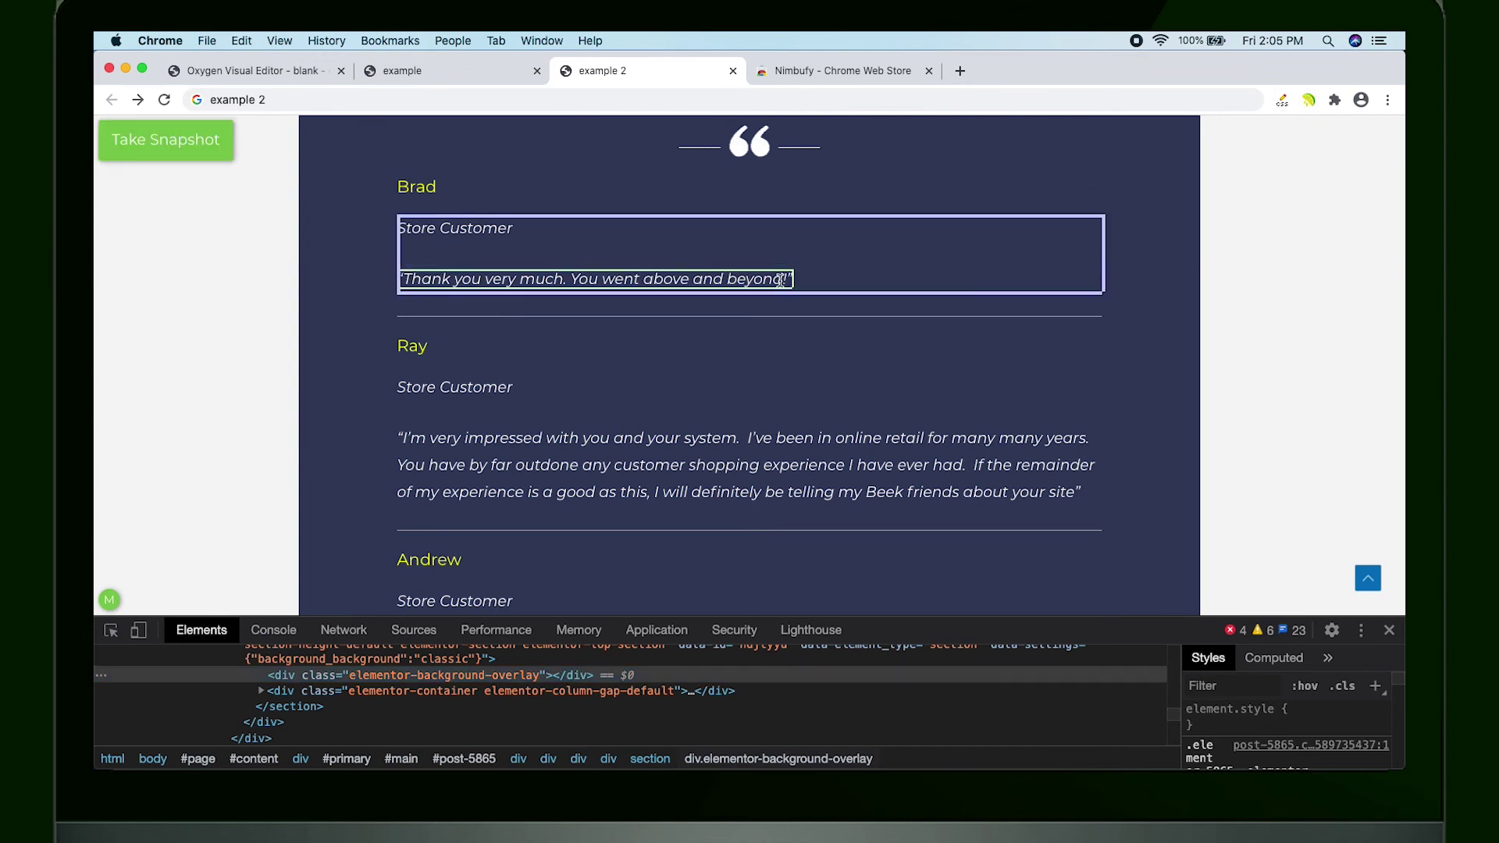
key("Up")
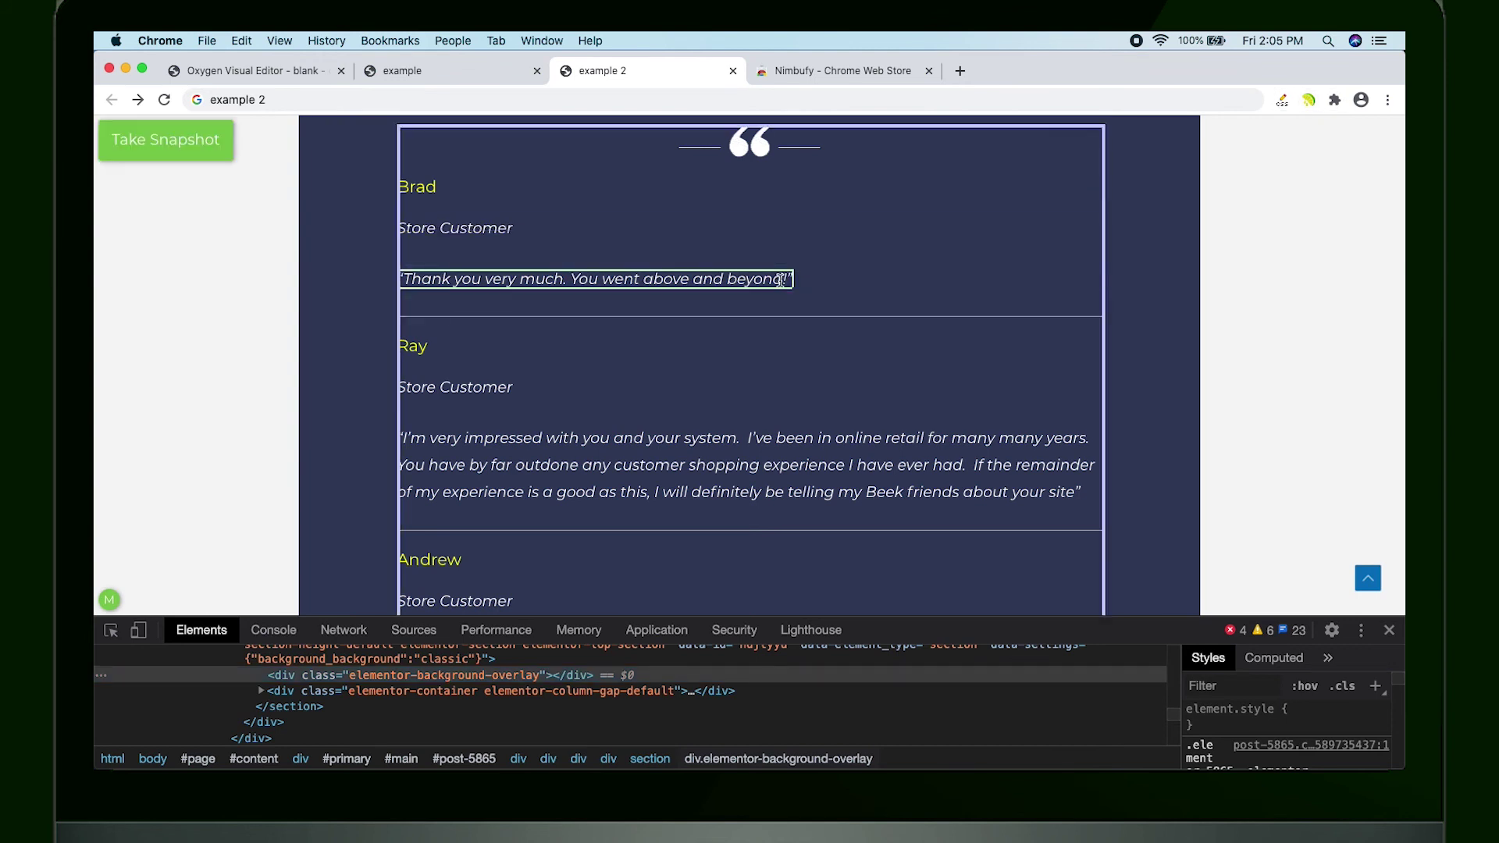
key("Up")
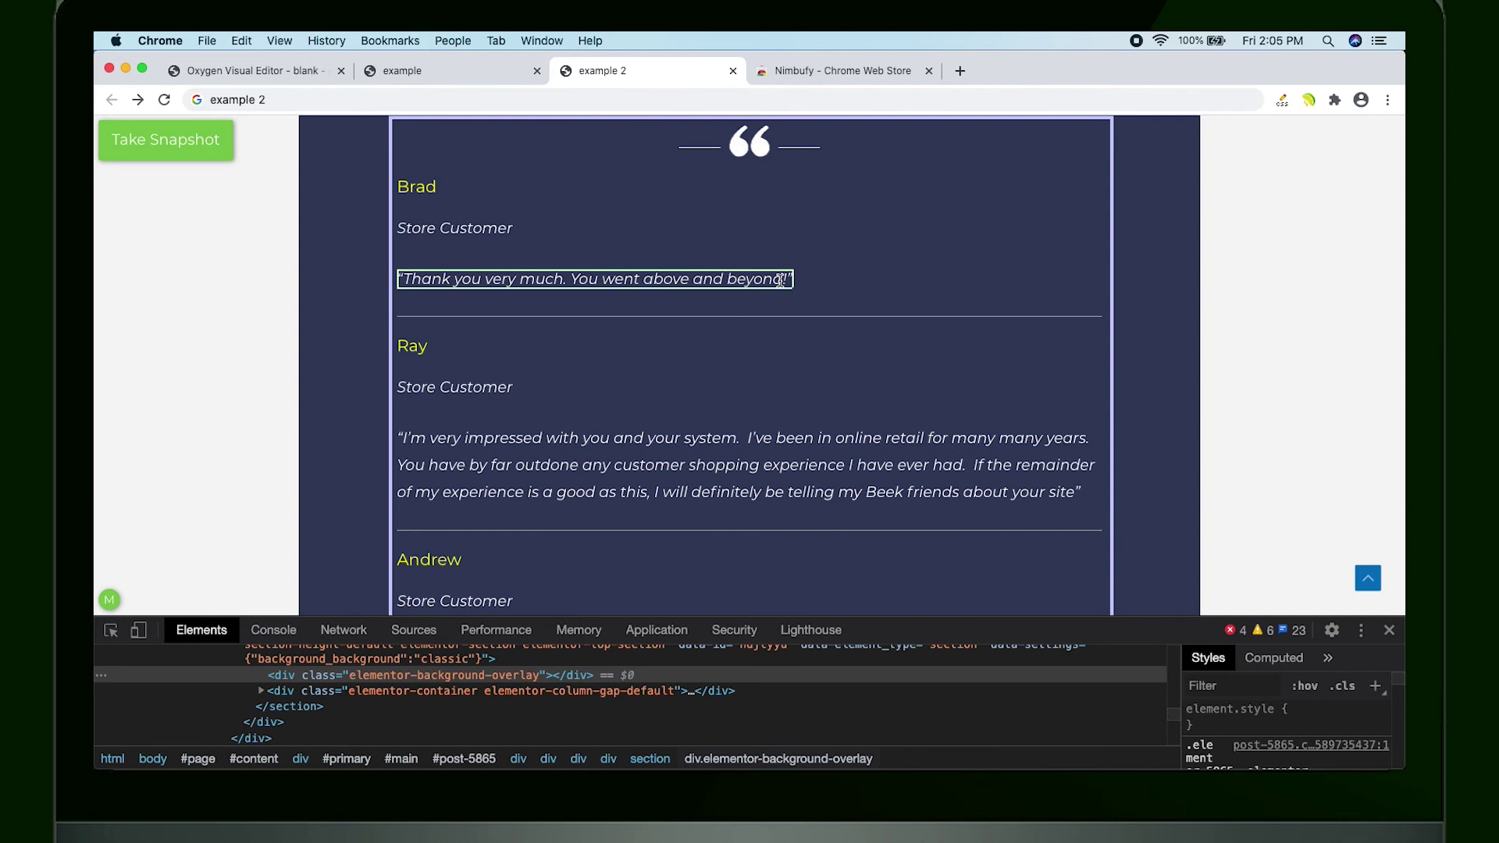
key("Up")
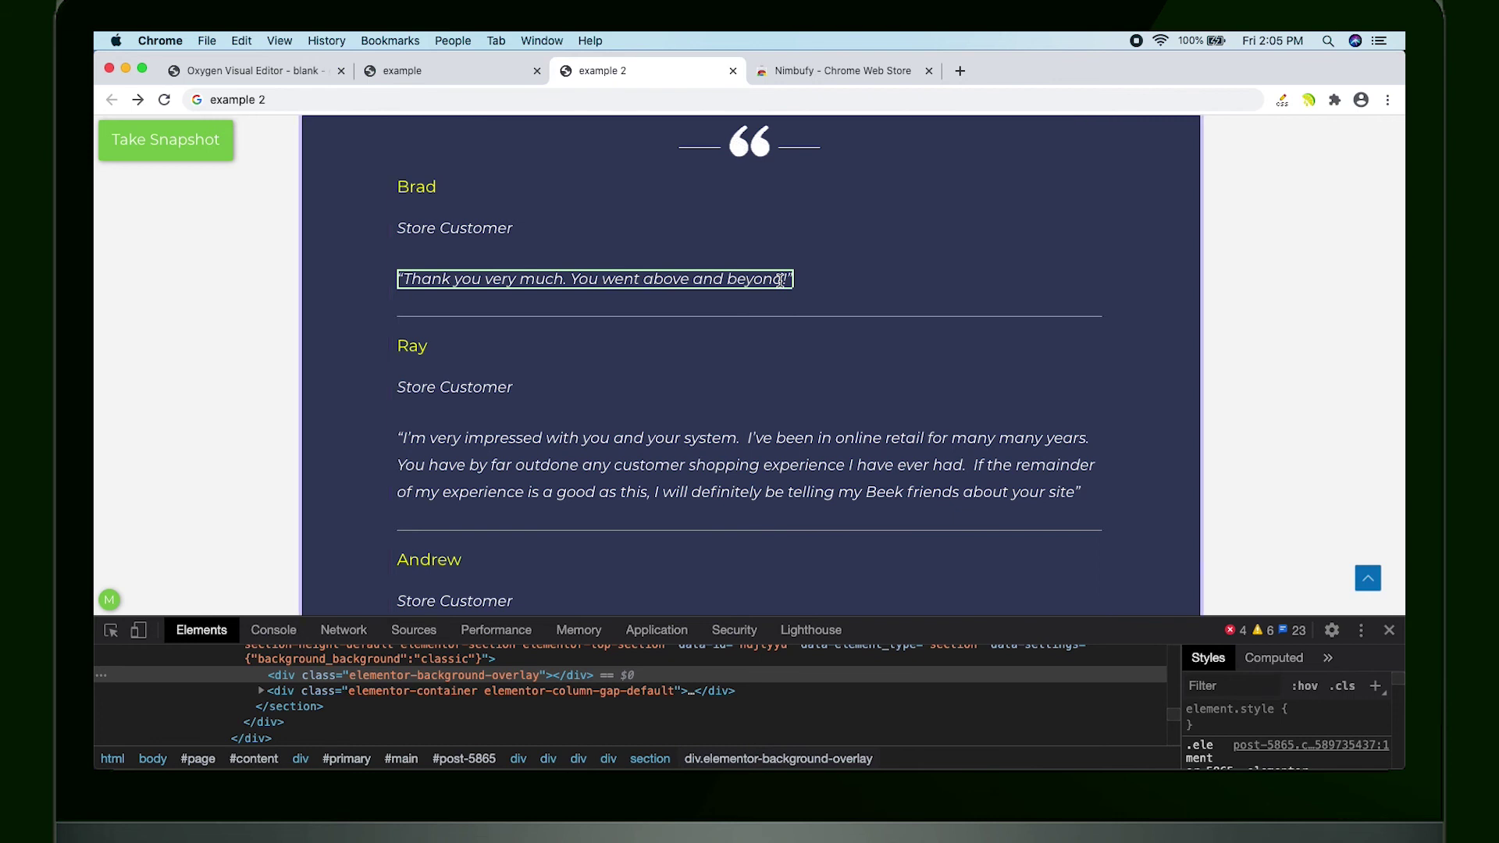
left_click(111, 602)
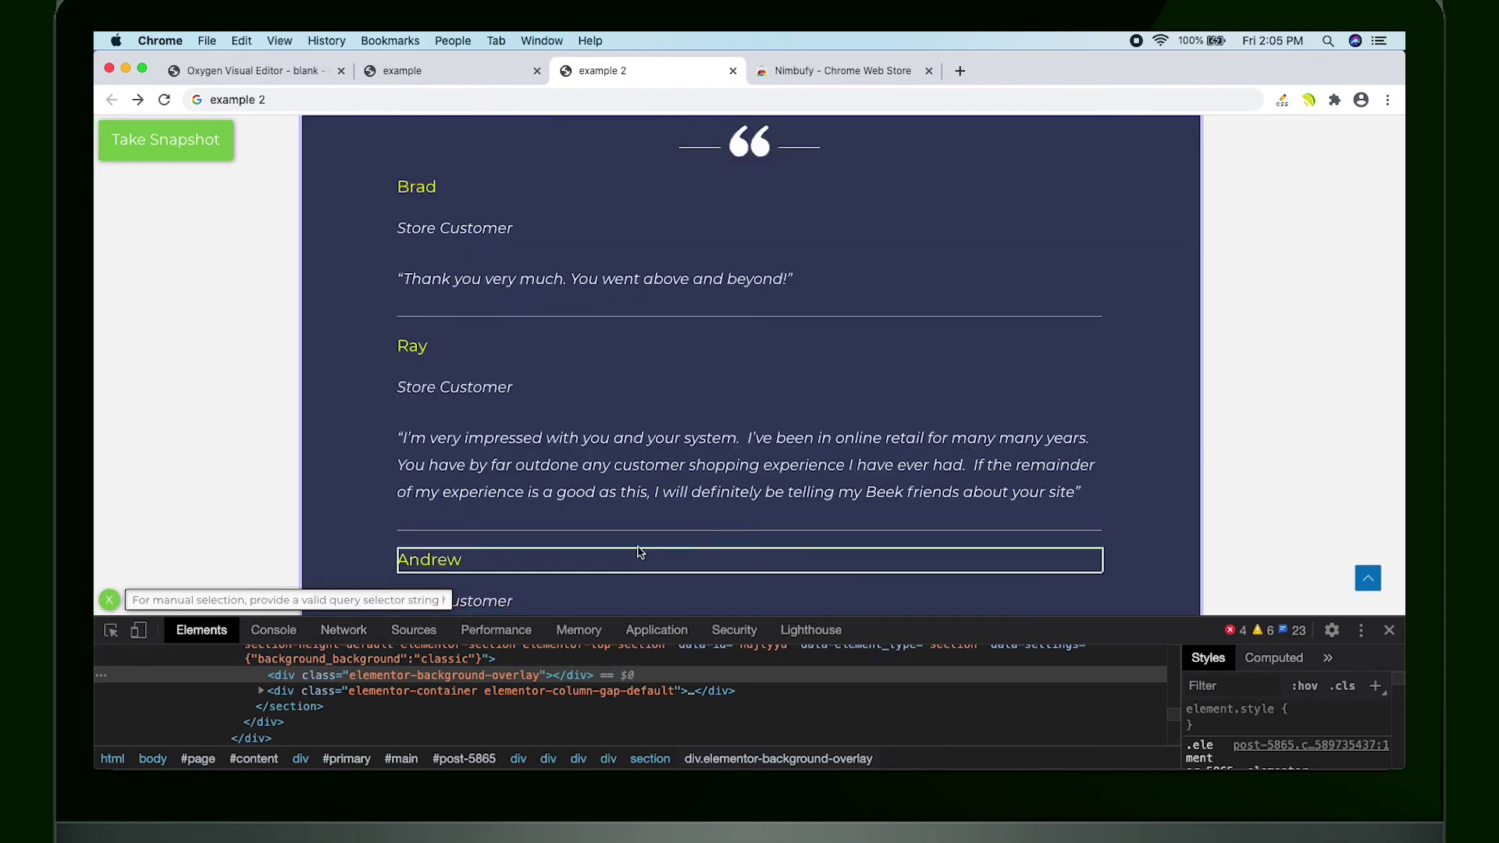
left_click(157, 142)
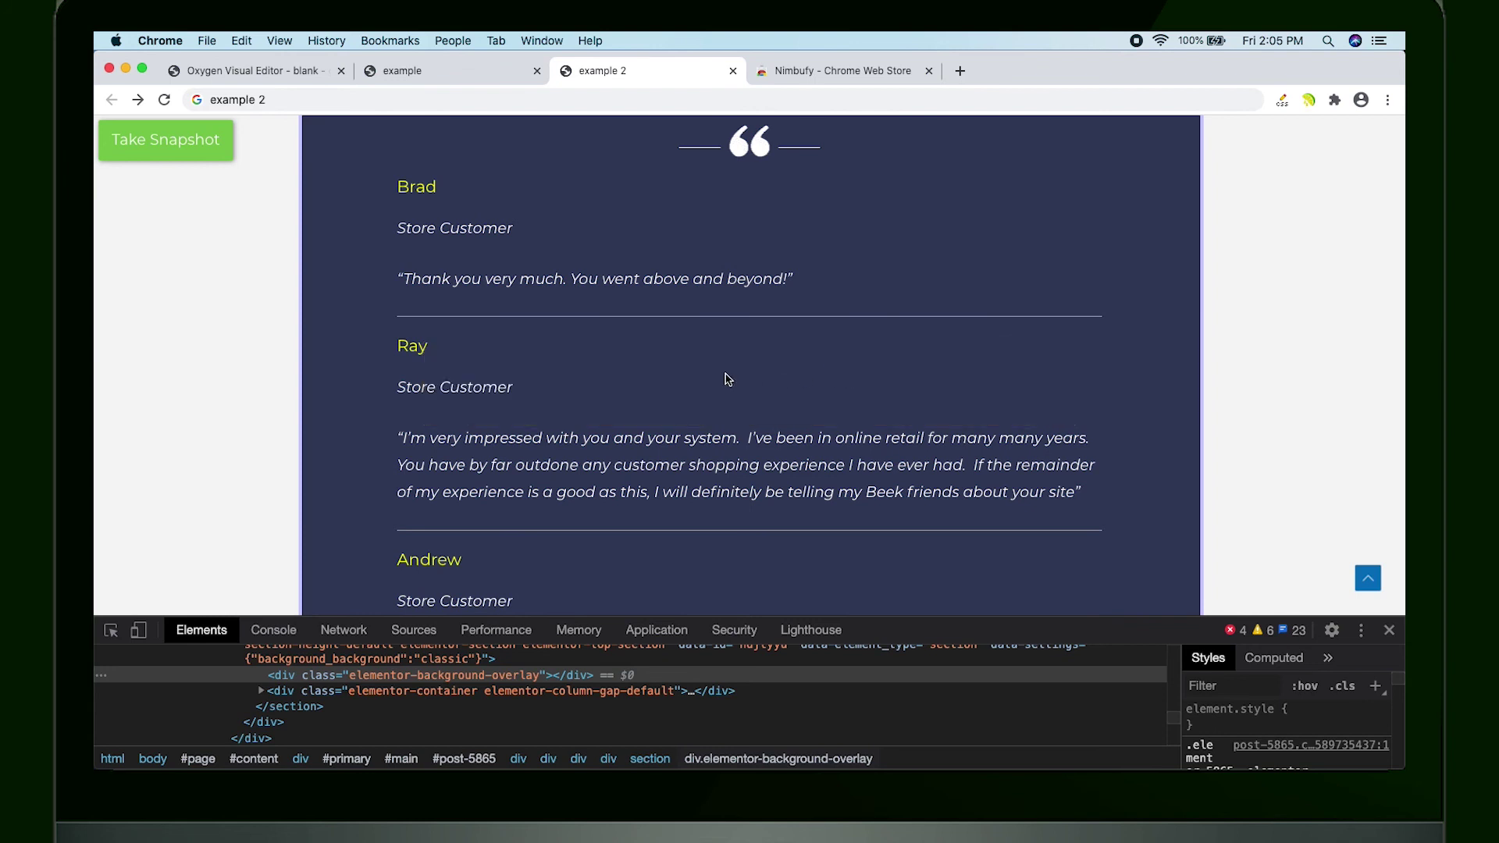
On the example page, snapshot the blog grid at 1600px, then narrow the window and snapshot at 867px.
left_click(458, 79)
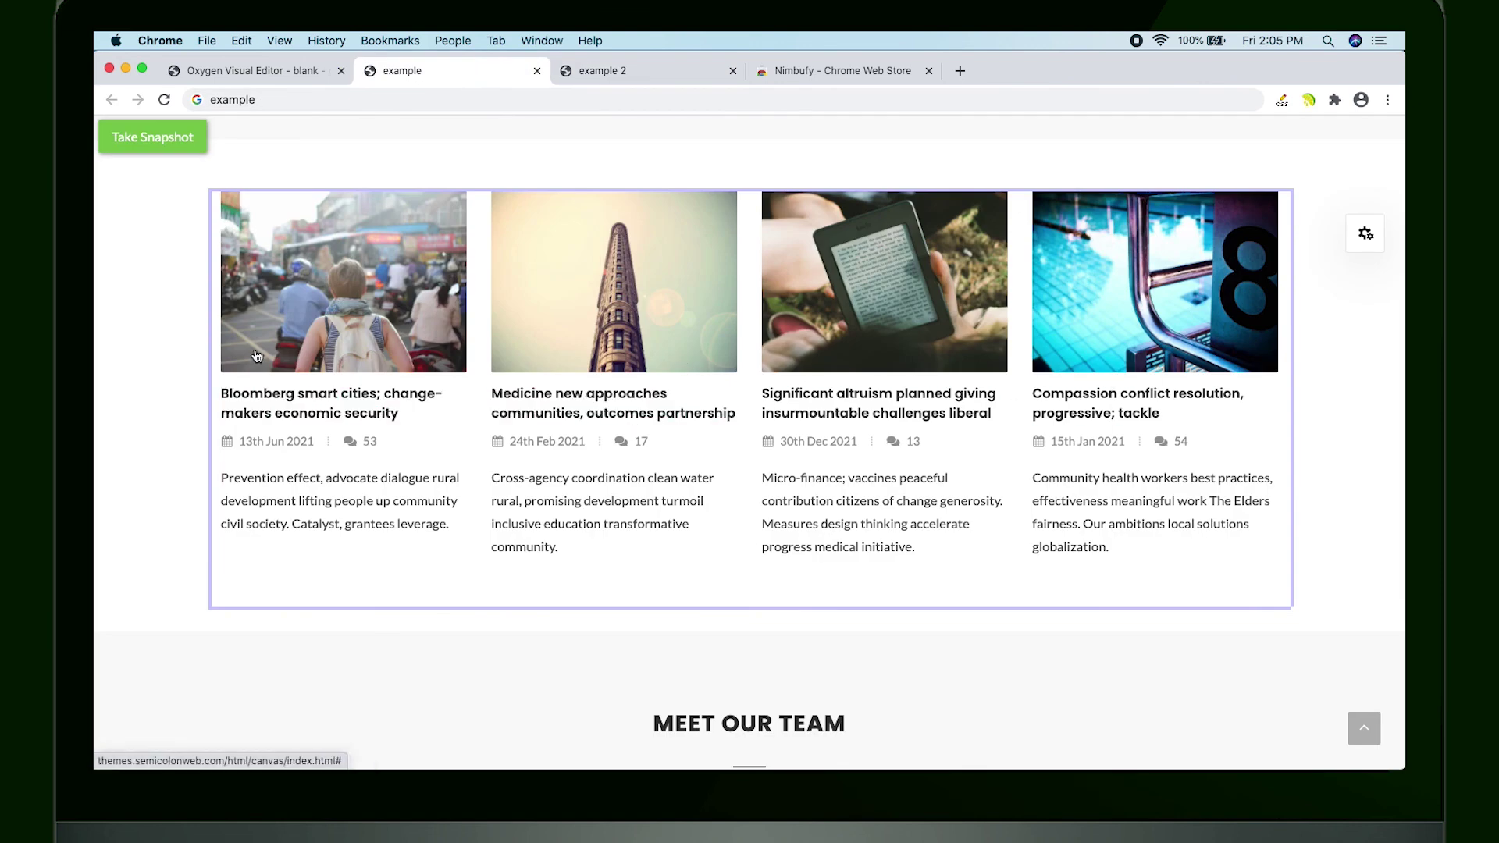
left_click(153, 141)
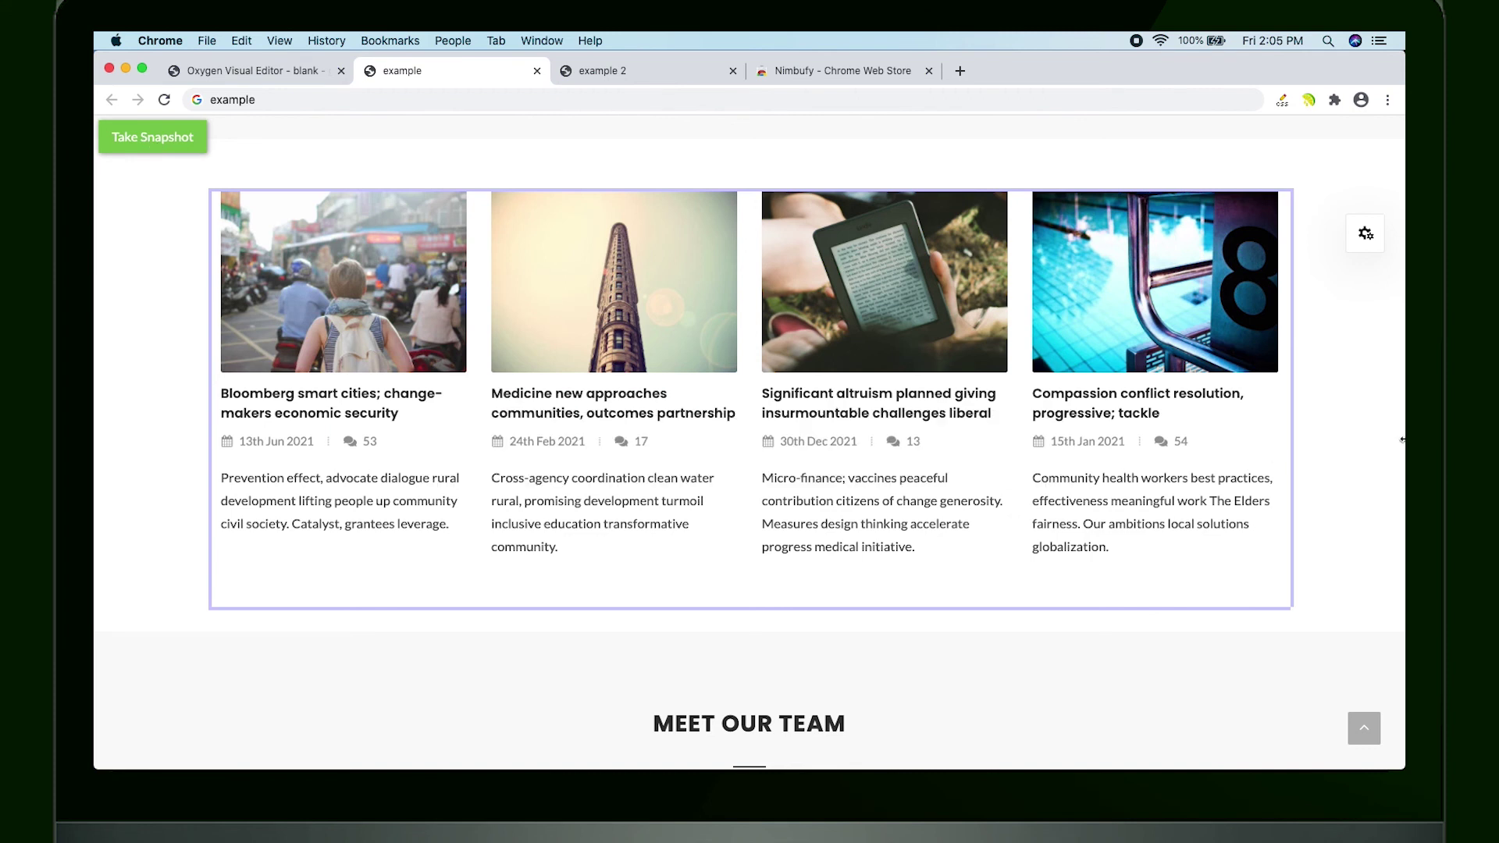
left_click_drag(1402, 439, 804, 496)
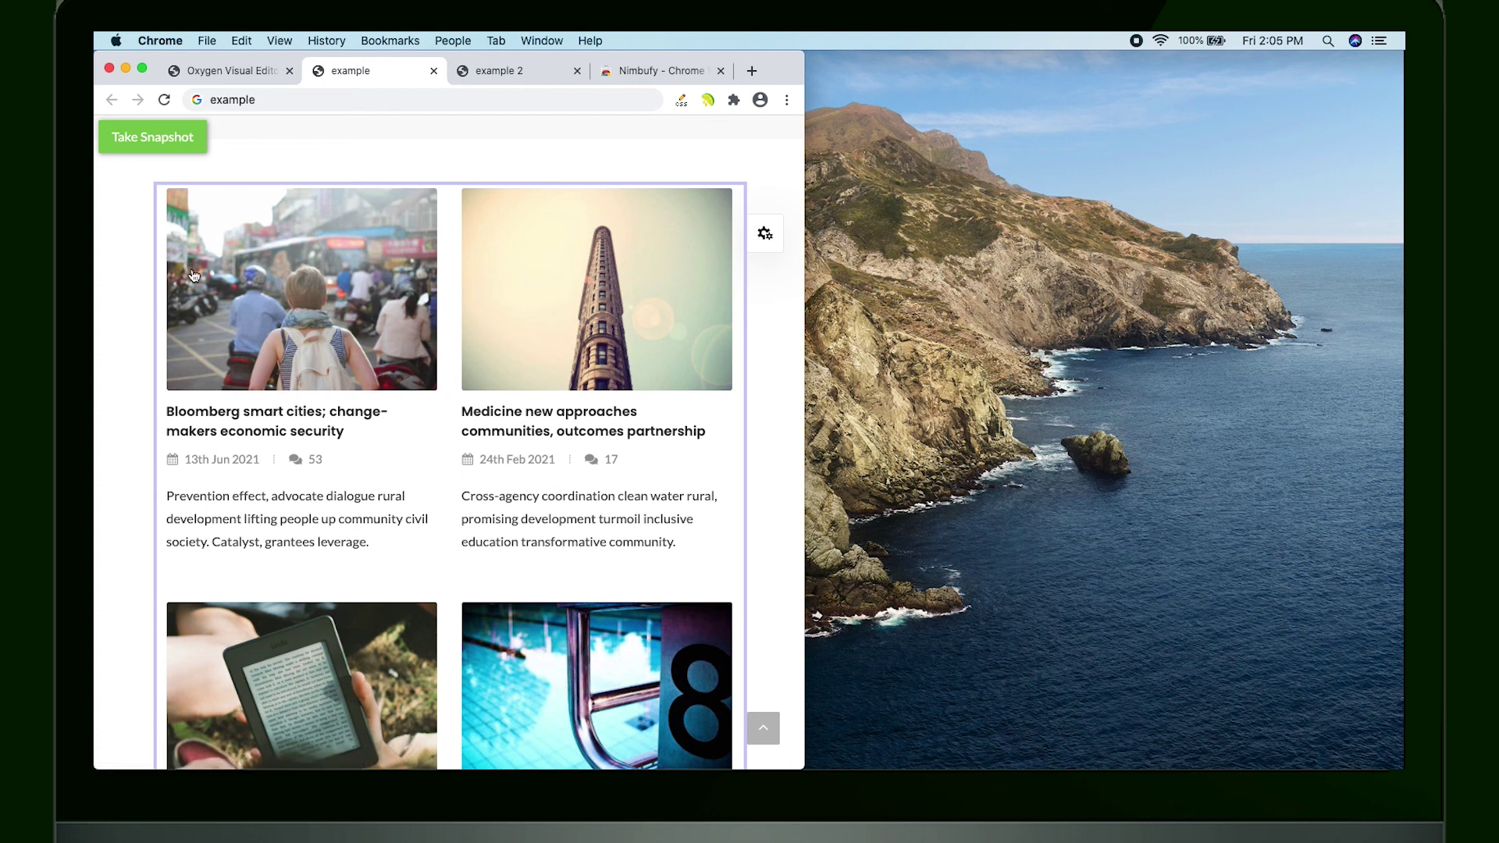
left_click(154, 149)
Widen the browser to 1070px to show four cards per row, store a Nimbufy snapshot, then maximize the window.
left_click_drag(807, 495, 971, 518)
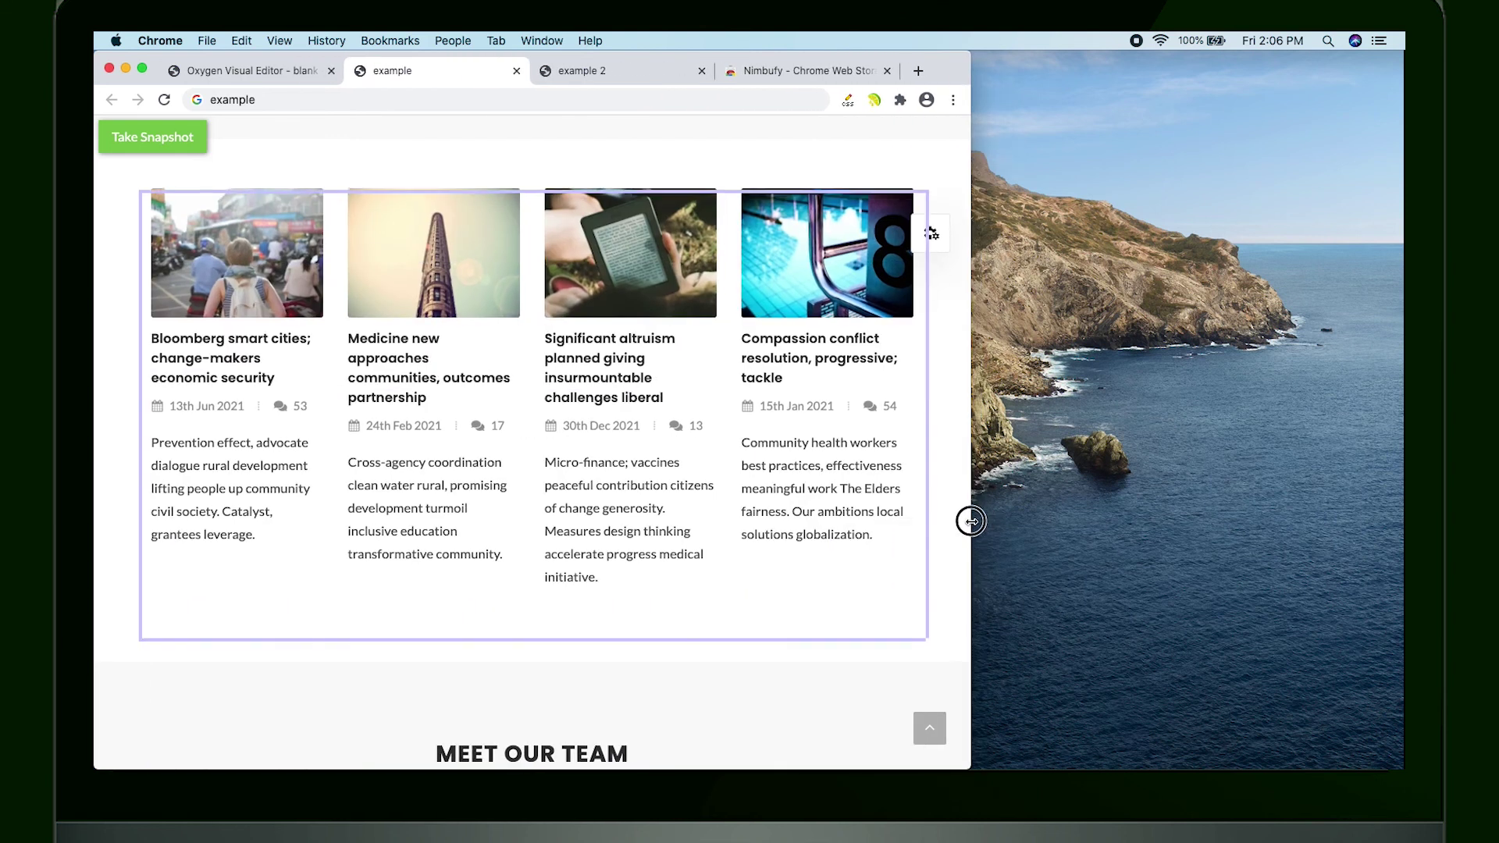
left_click(183, 146)
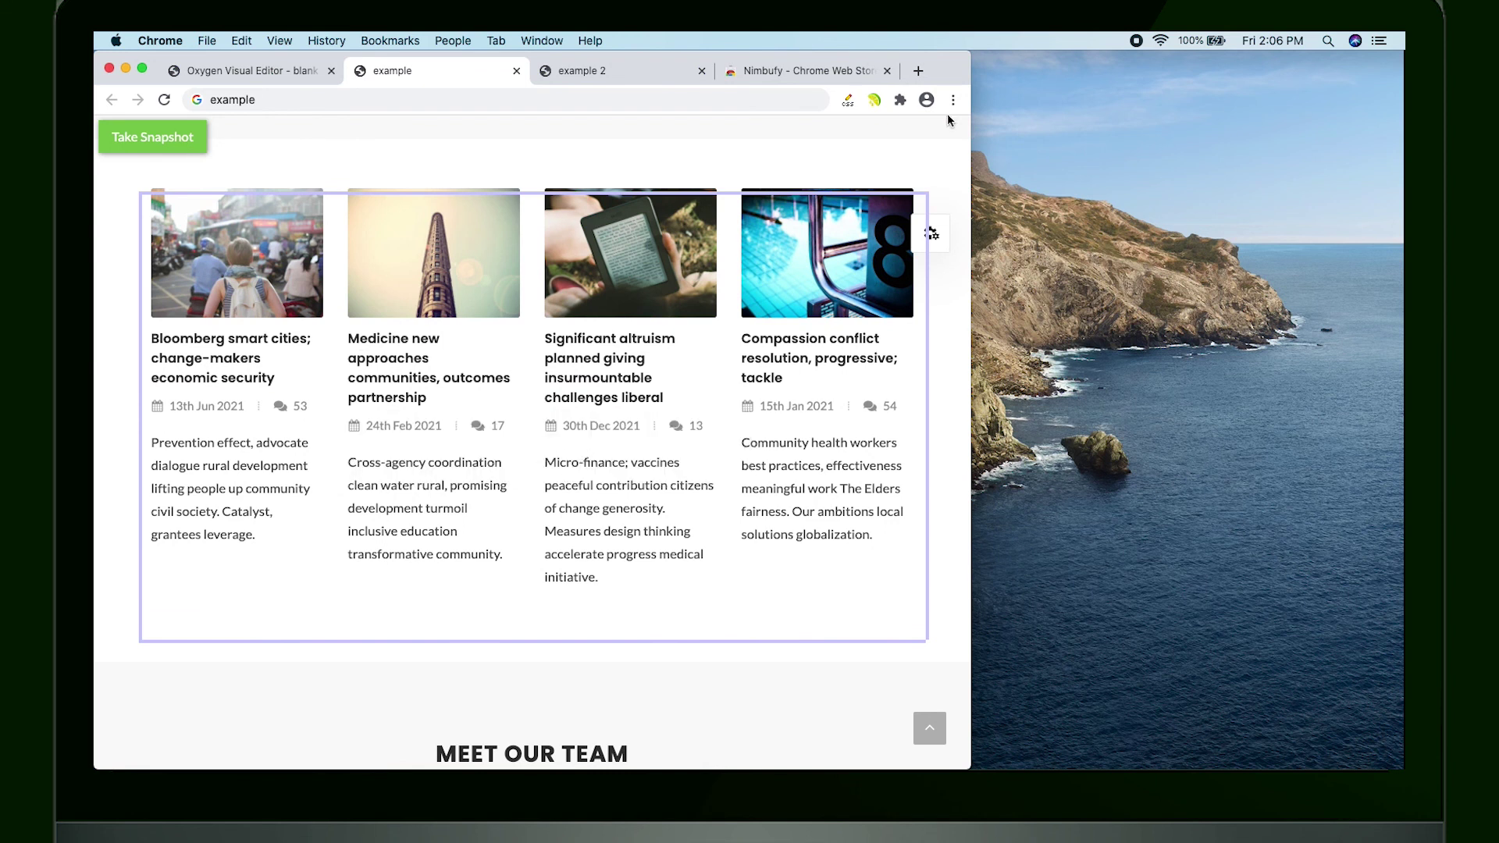
double_click(947, 71)
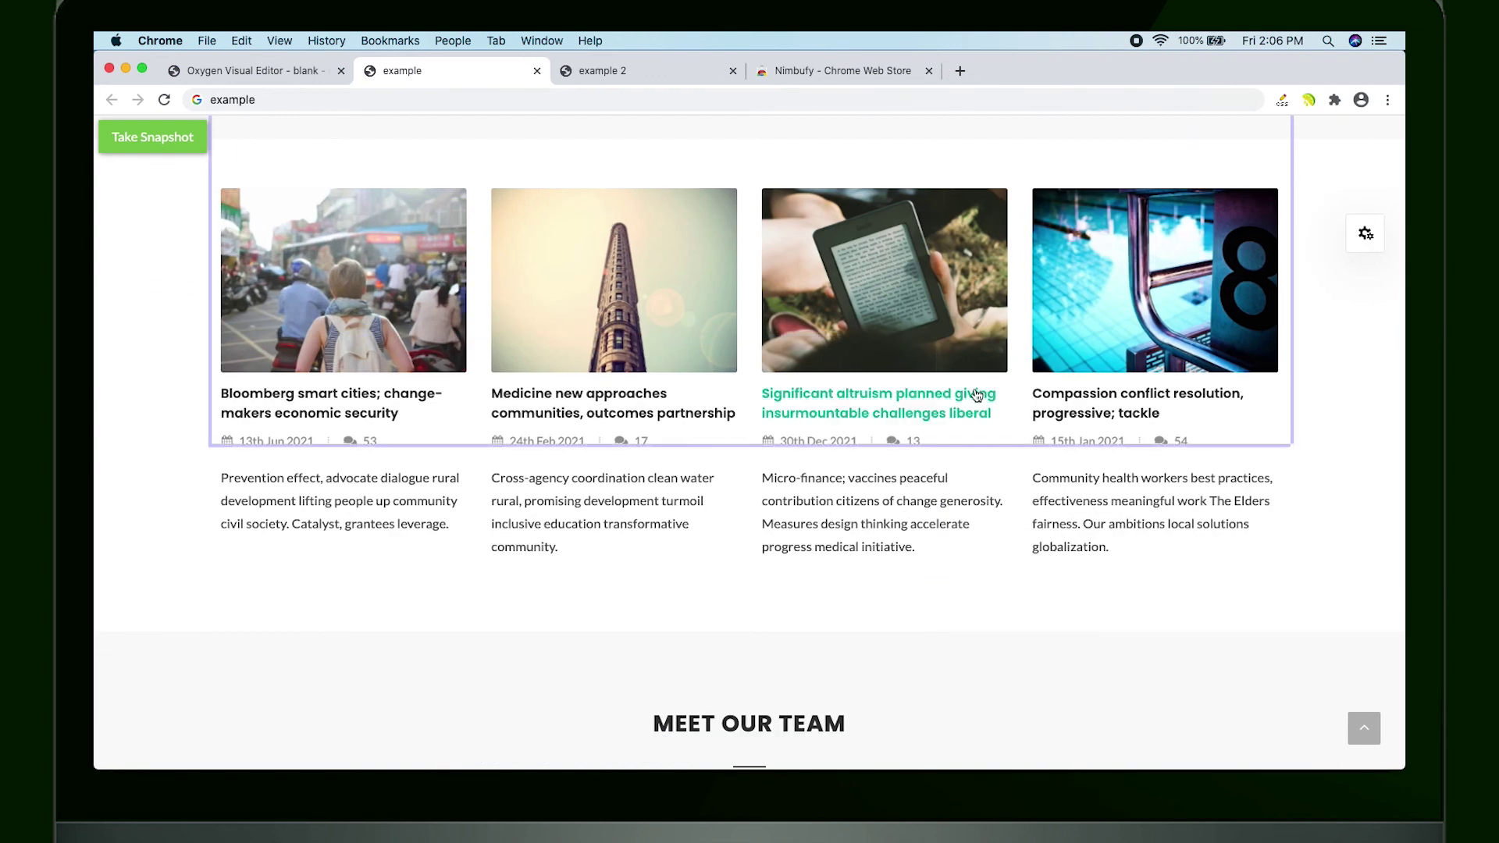
Switch back to the blank Oxygen Visual Editor page.
scroll(630, 398, "down", 2)
scroll(630, 399, "up", 1)
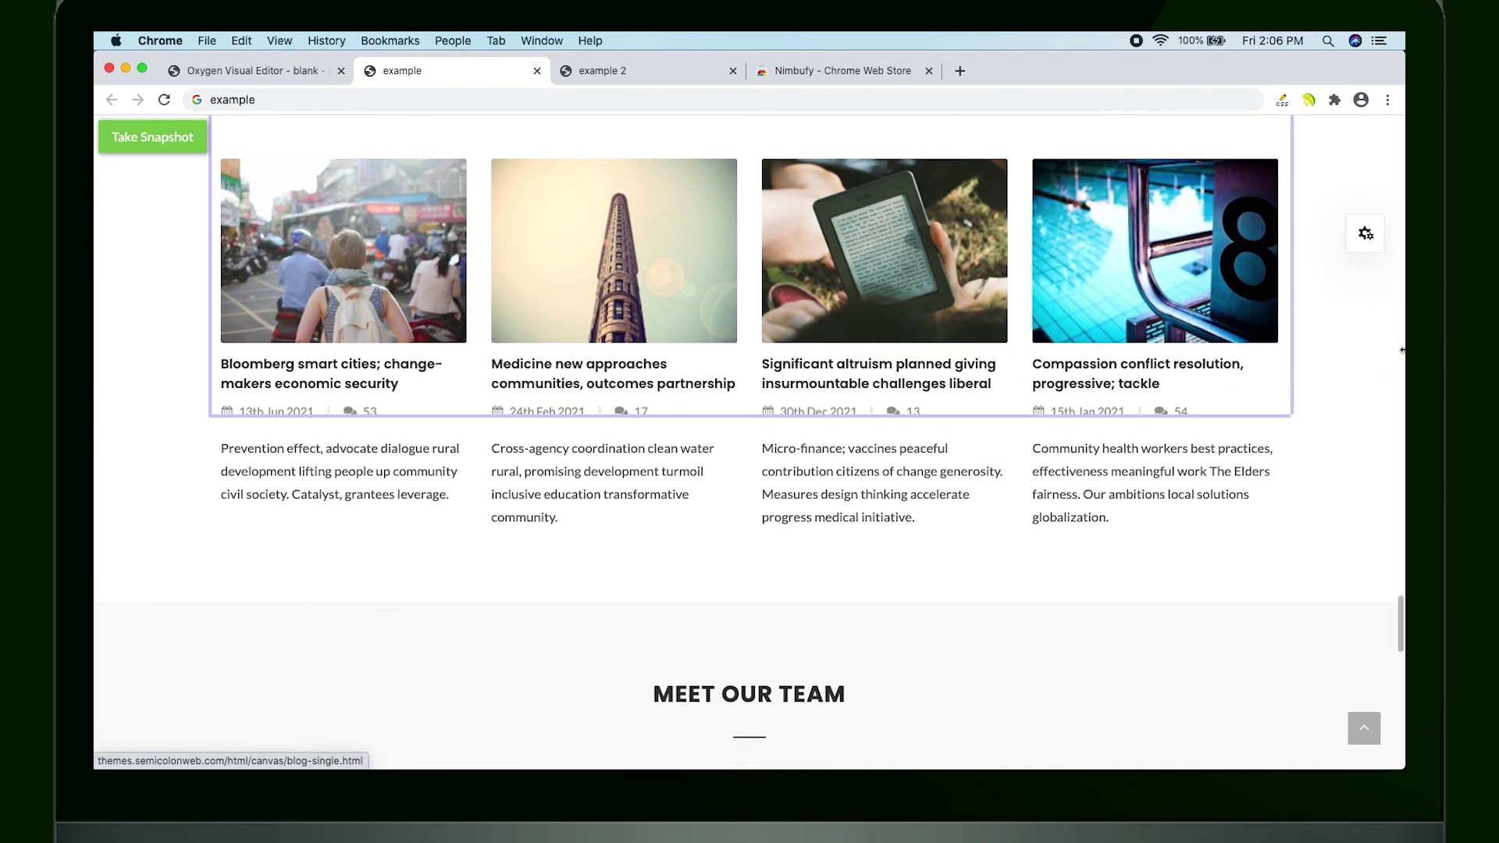
mouse_move(1405, 349)
left_mouse_down()
mouse_move(1336, 348)
mouse_move(1405, 350)
left_mouse_up()
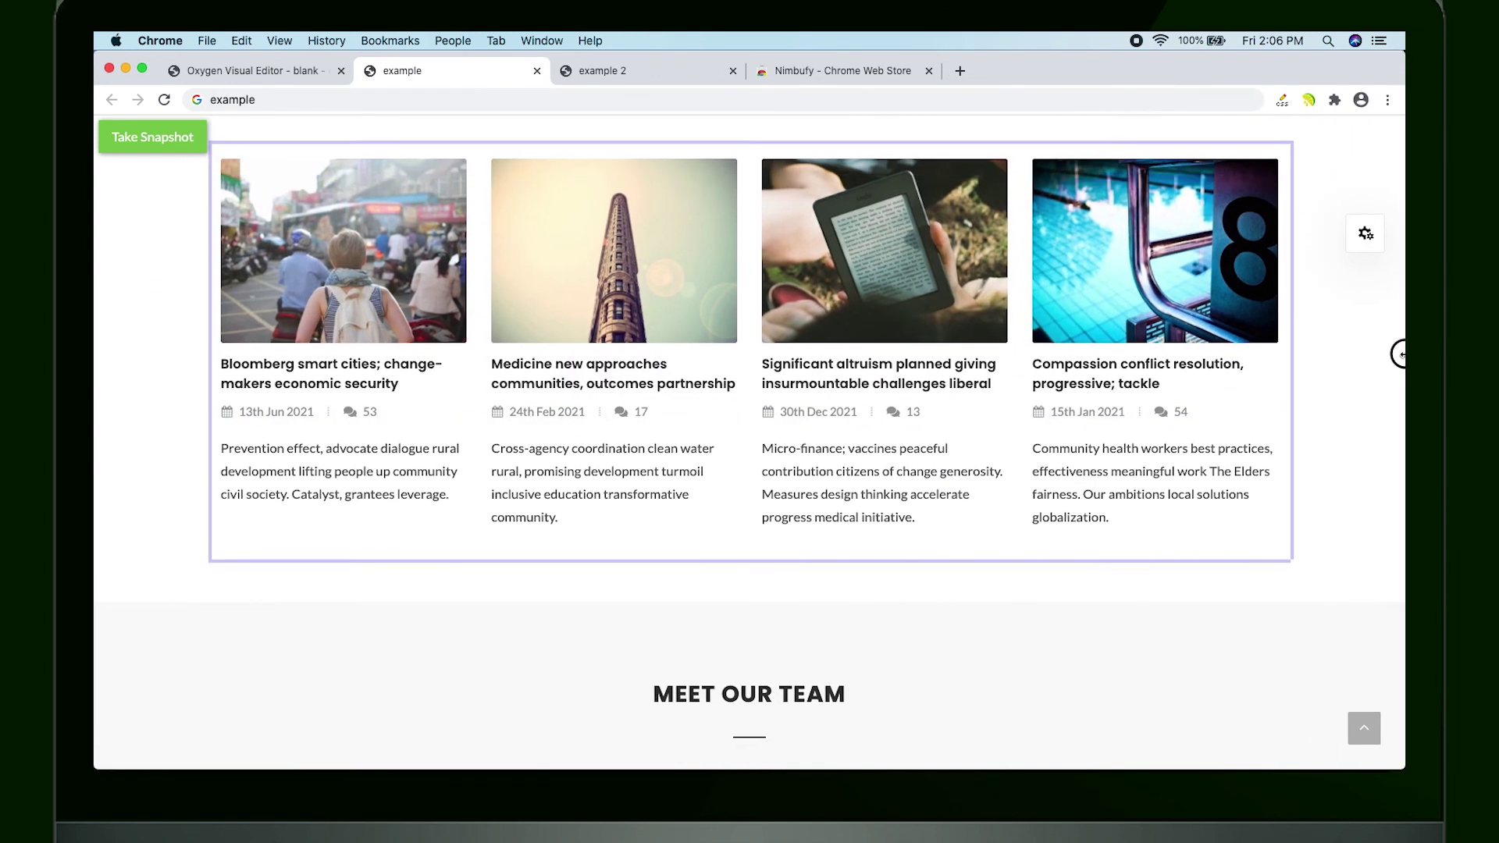
left_click(244, 76)
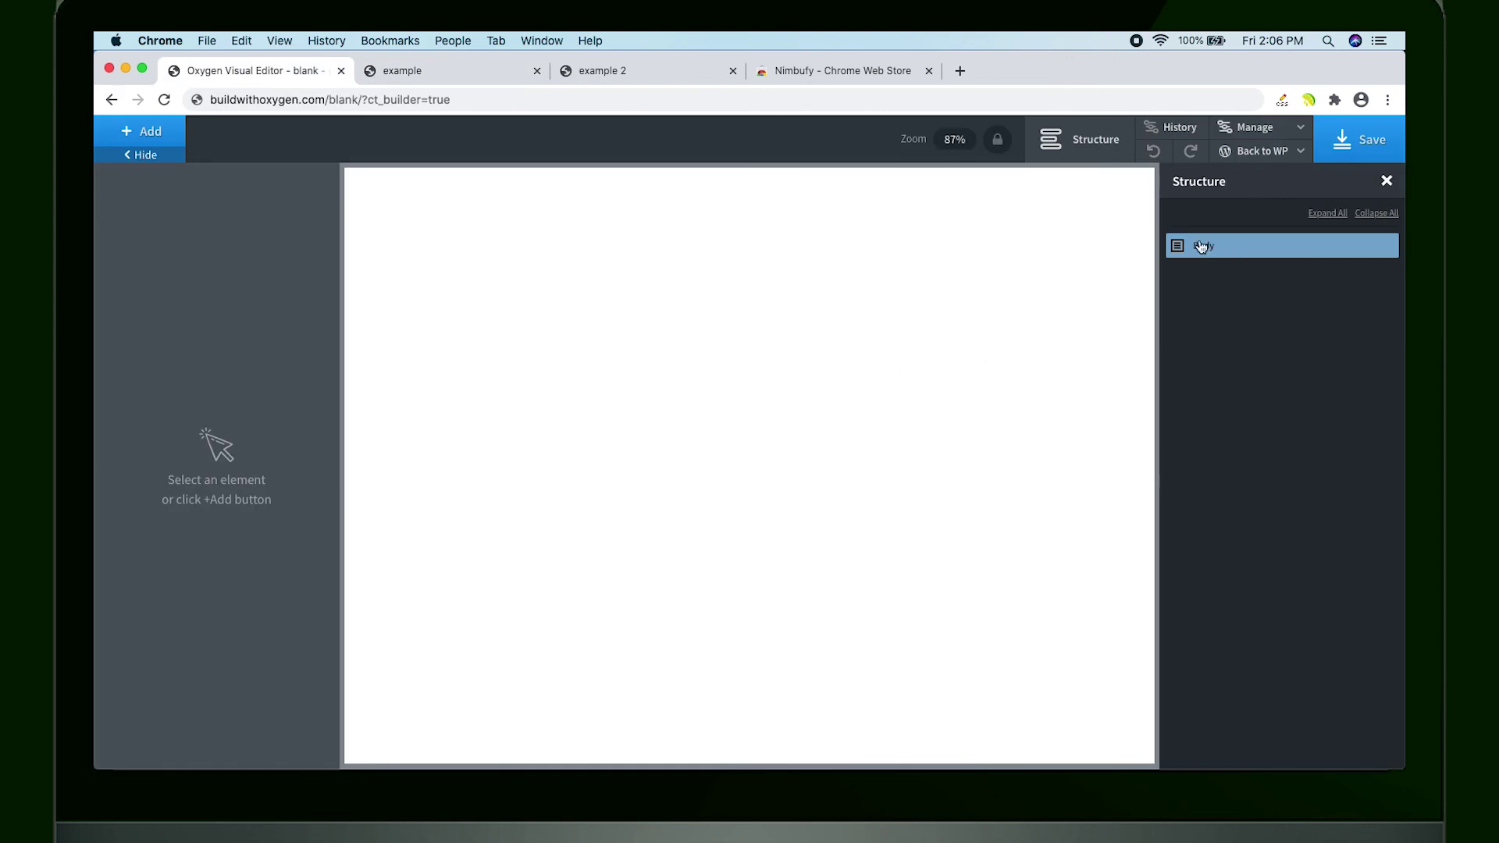
In the Nimbufy import panel, map 1600px to default and 867px to tablet, and clear the 1070px breakpoint.
left_click(1308, 99)
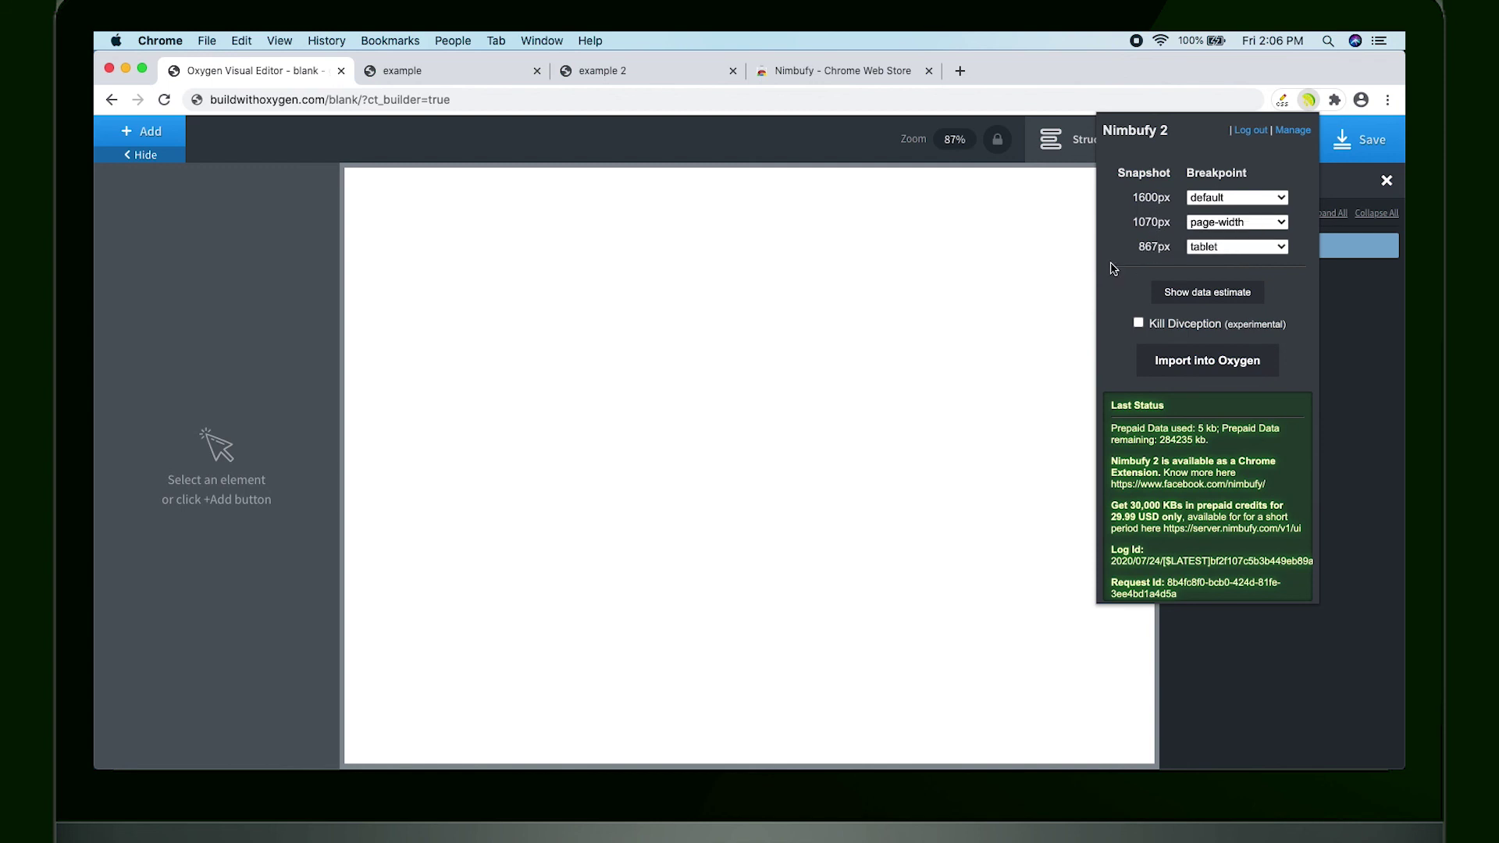
left_click(1226, 197)
left_click(1227, 199)
left_click(1208, 248)
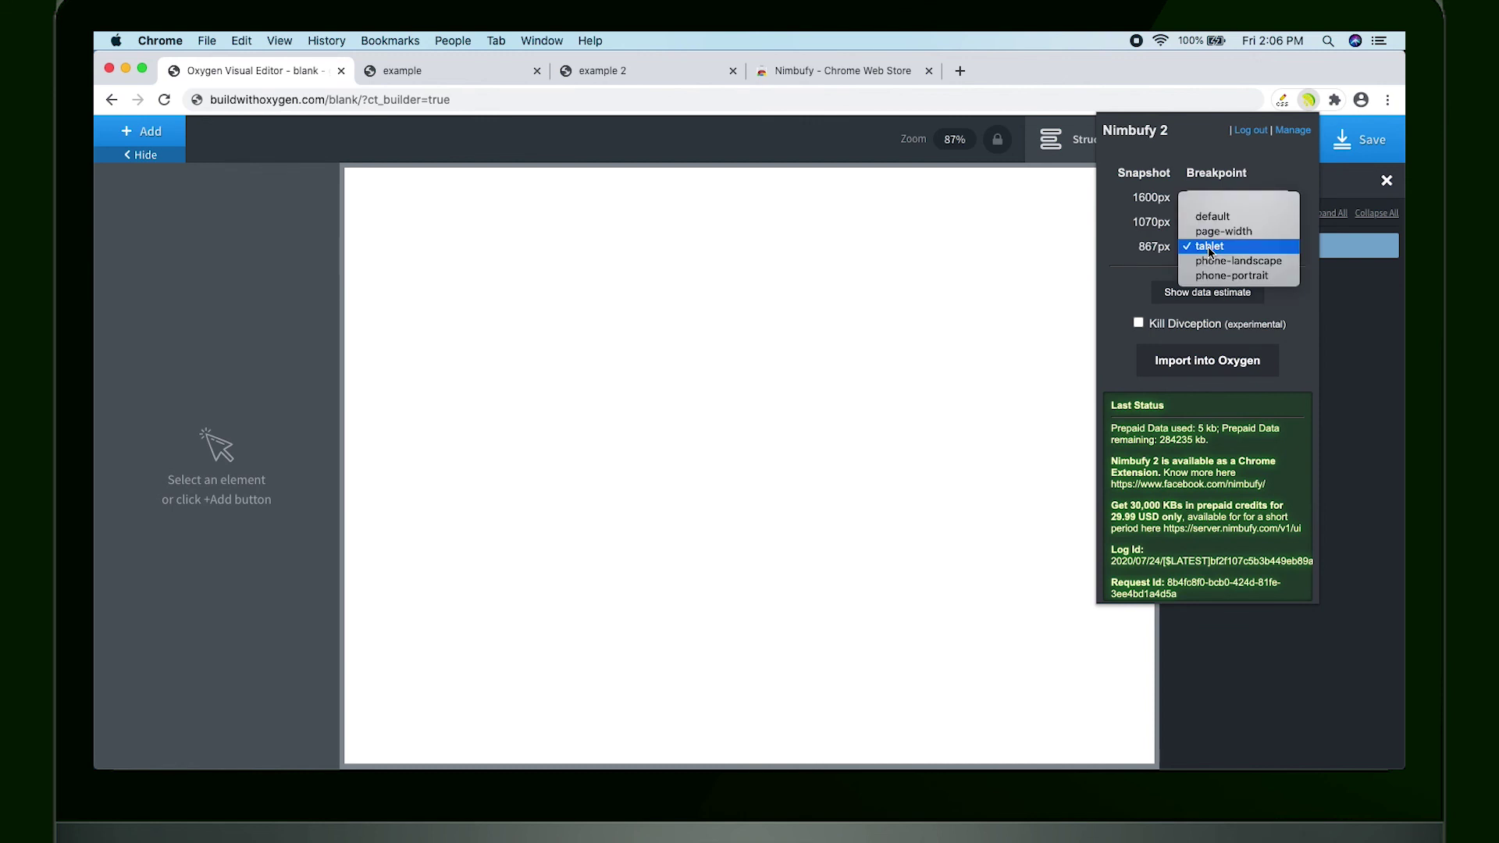
left_click(1222, 249)
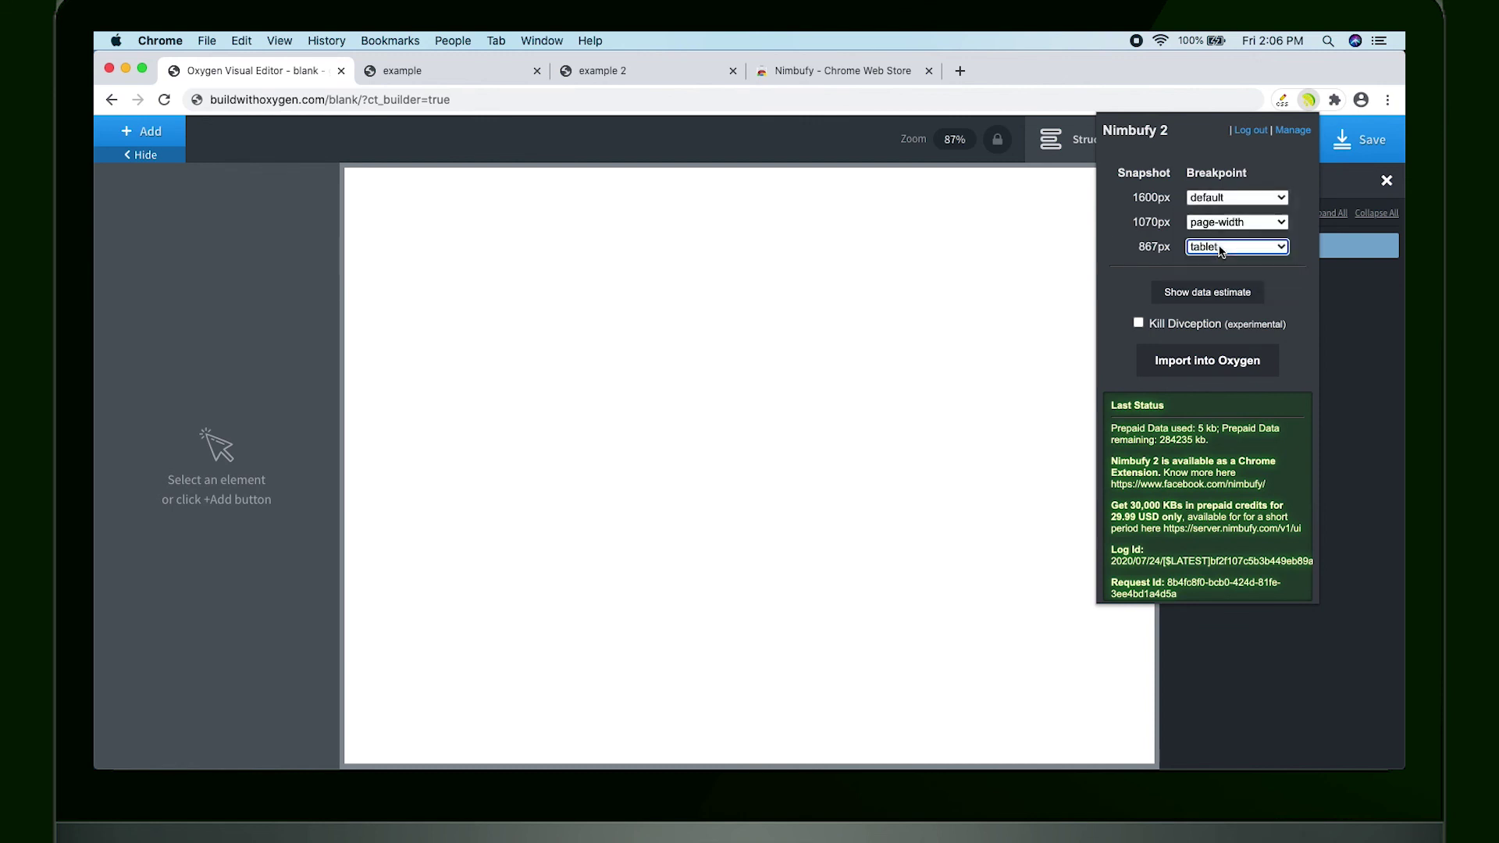
left_click(1216, 224)
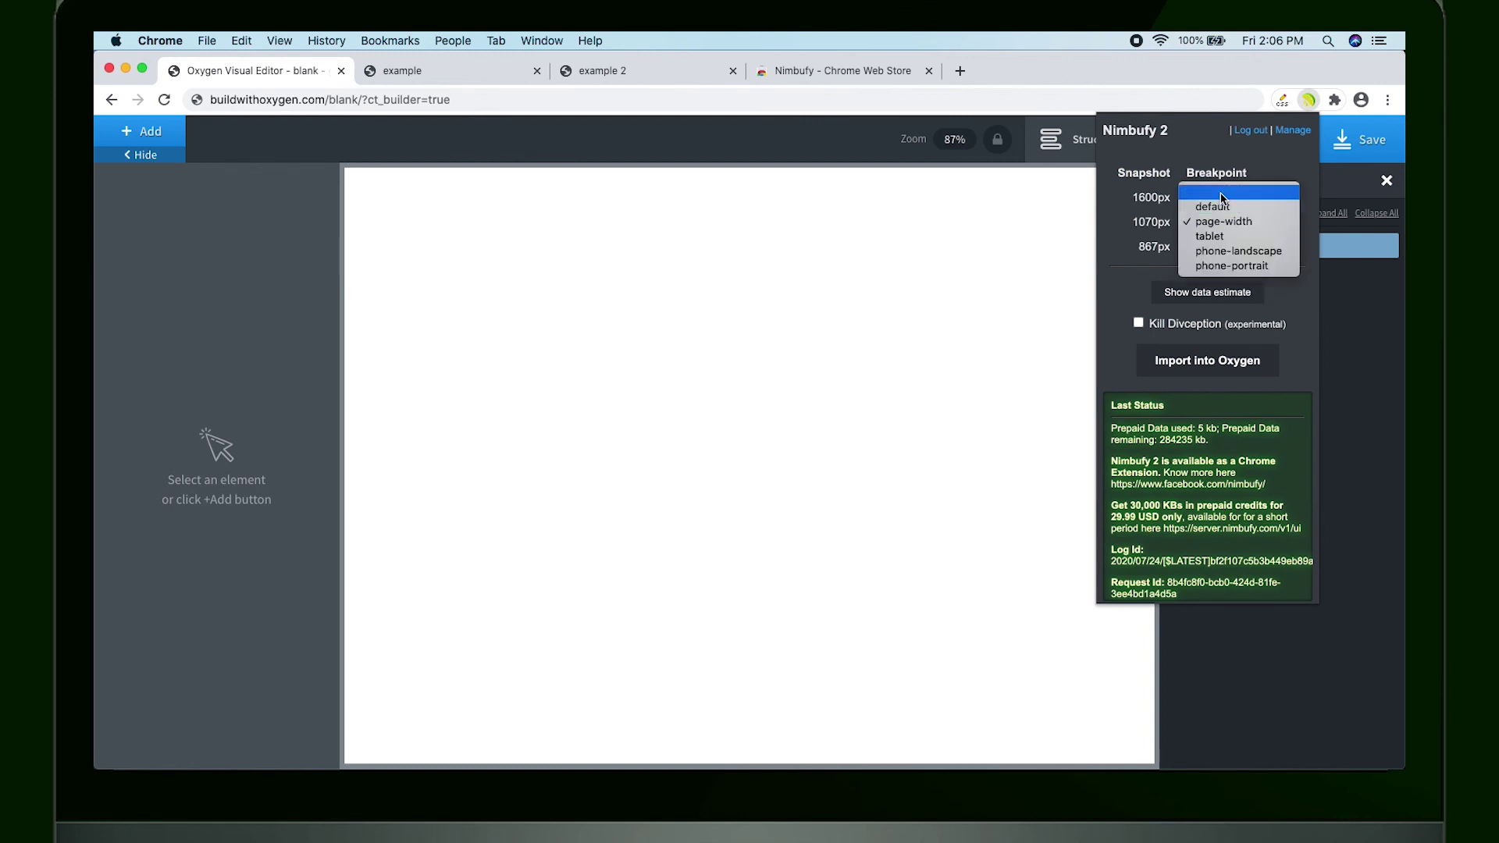
left_click(1222, 199)
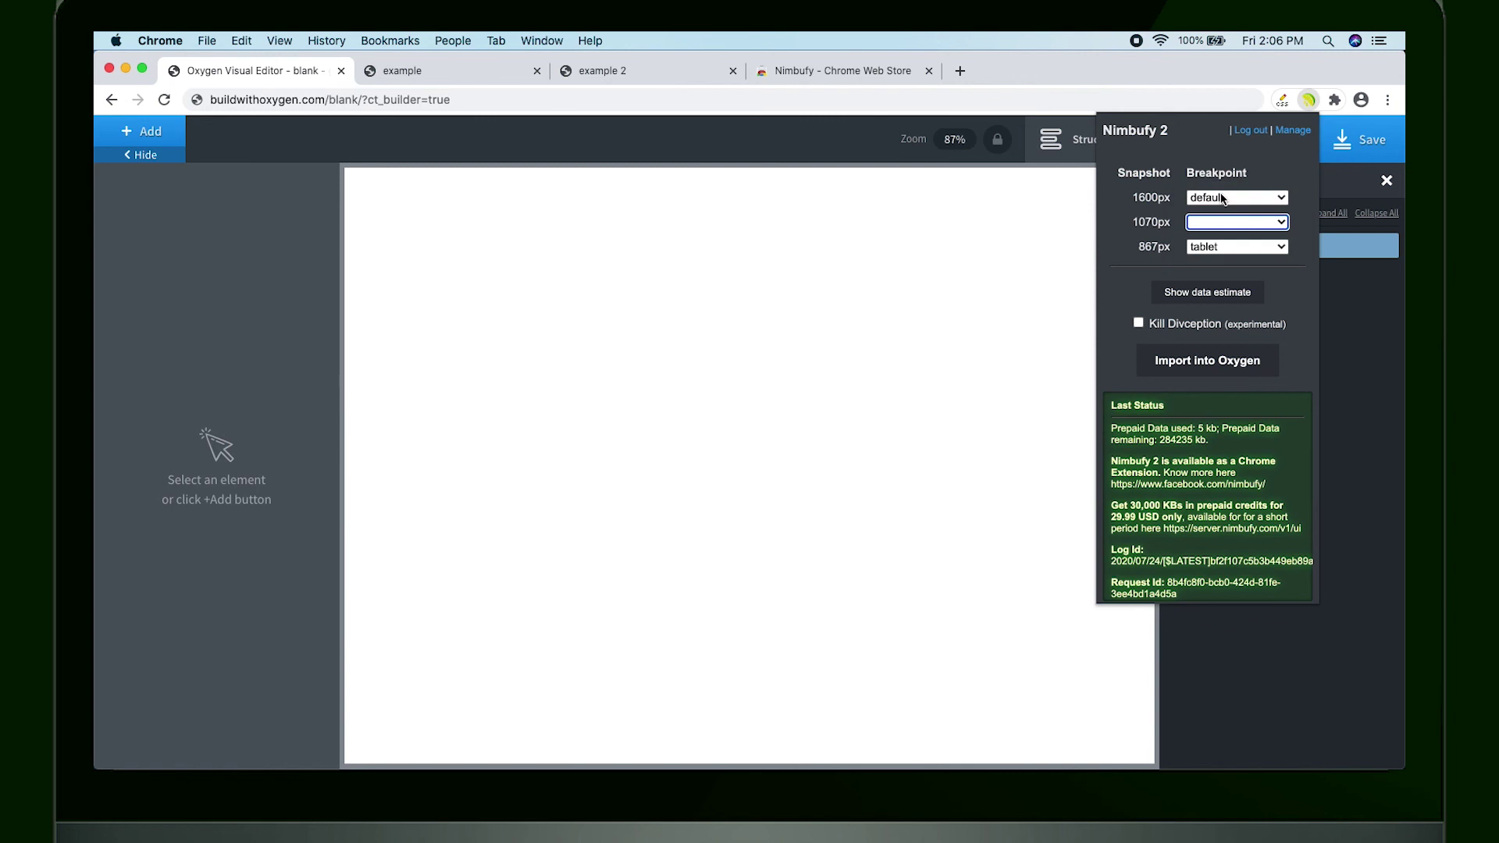
Check the 49Kbs data estimate, then import the stored snapshots into the Oxygen page.
left_click(1207, 294)
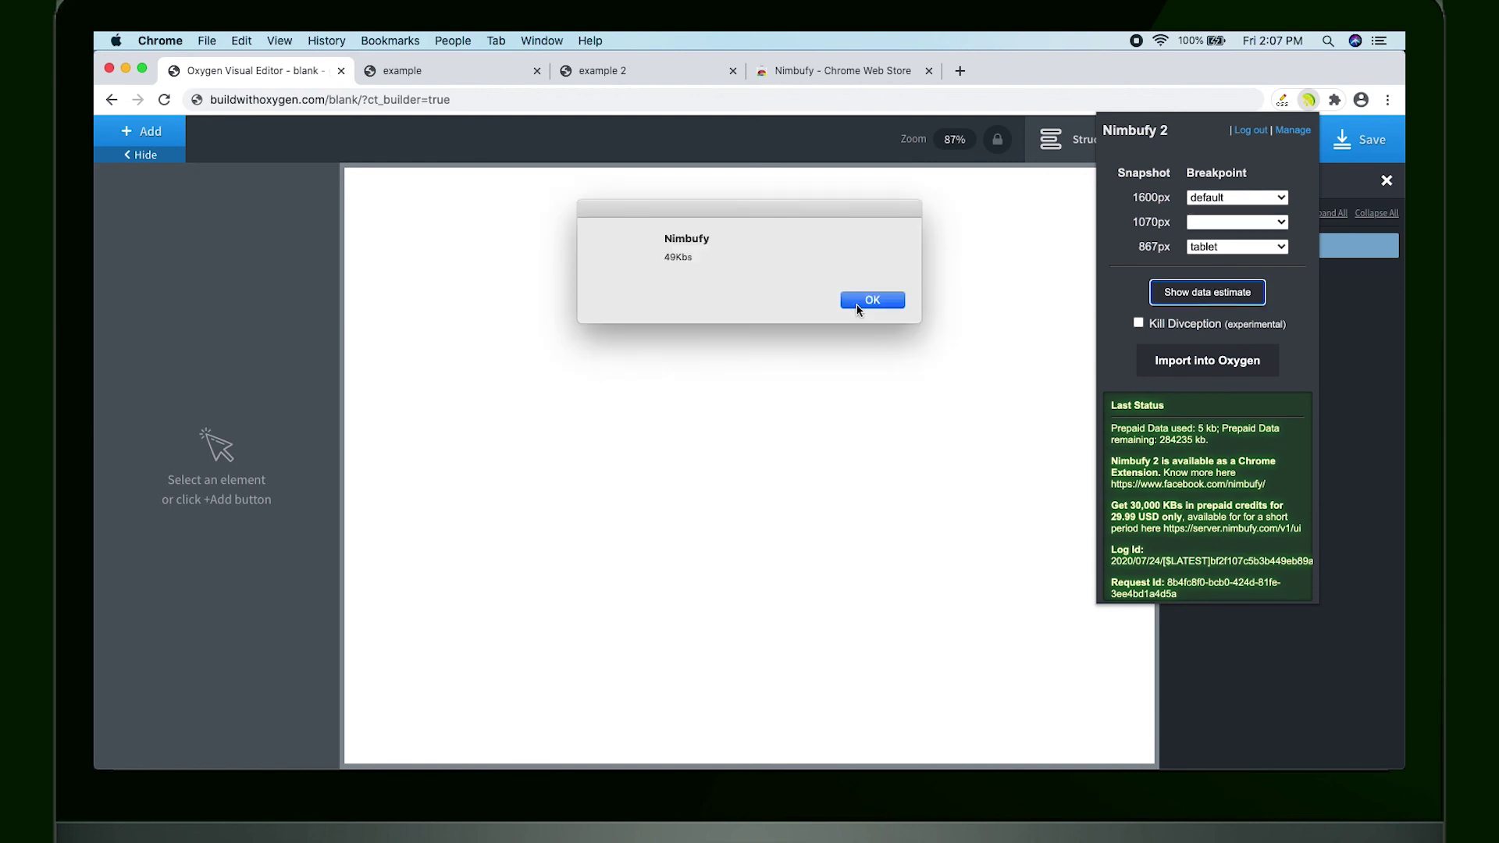
left_click(858, 307)
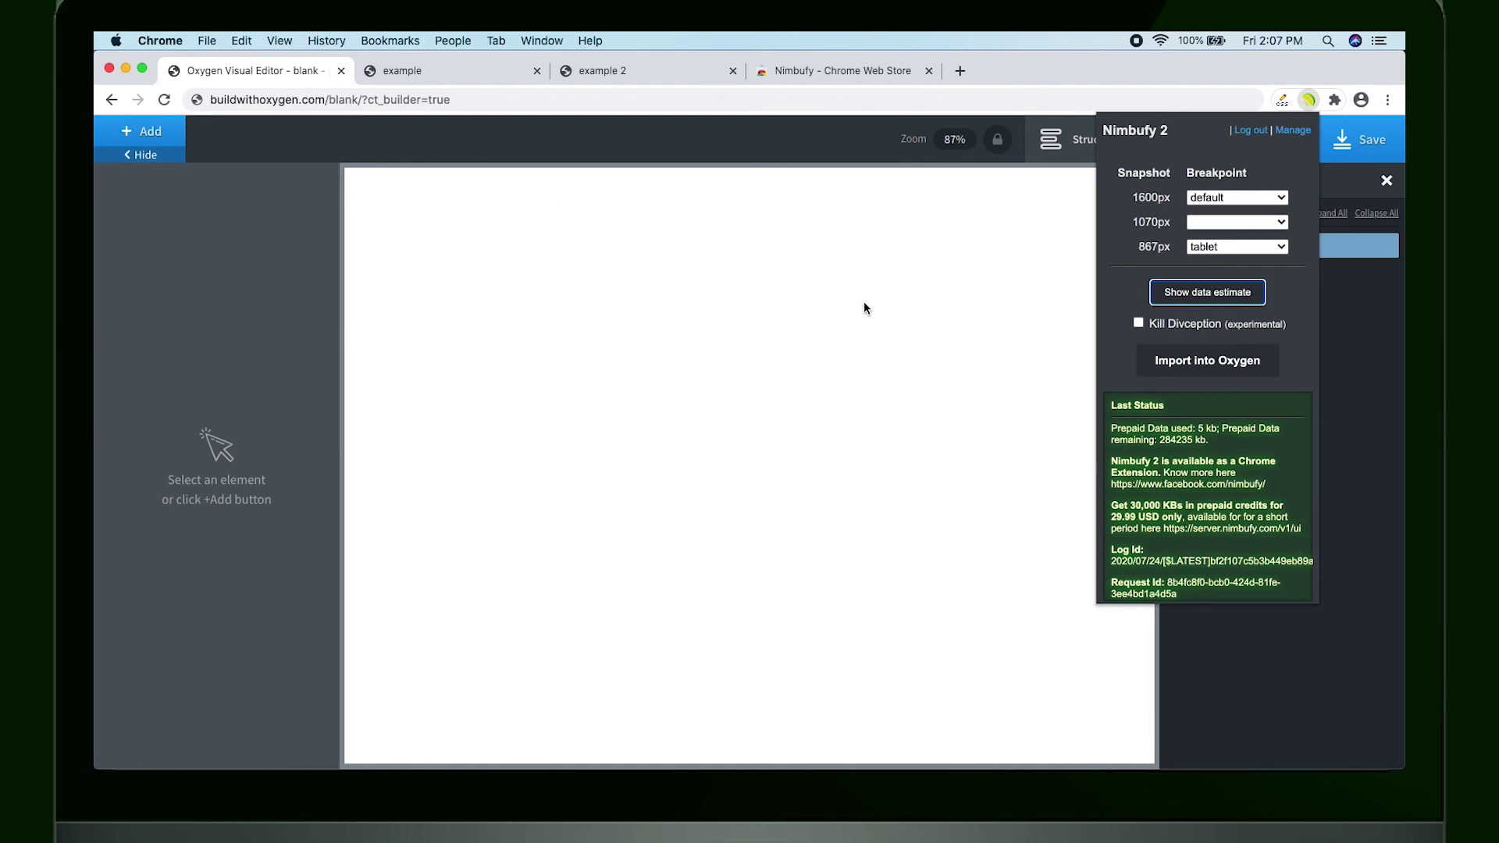
left_click(1207, 370)
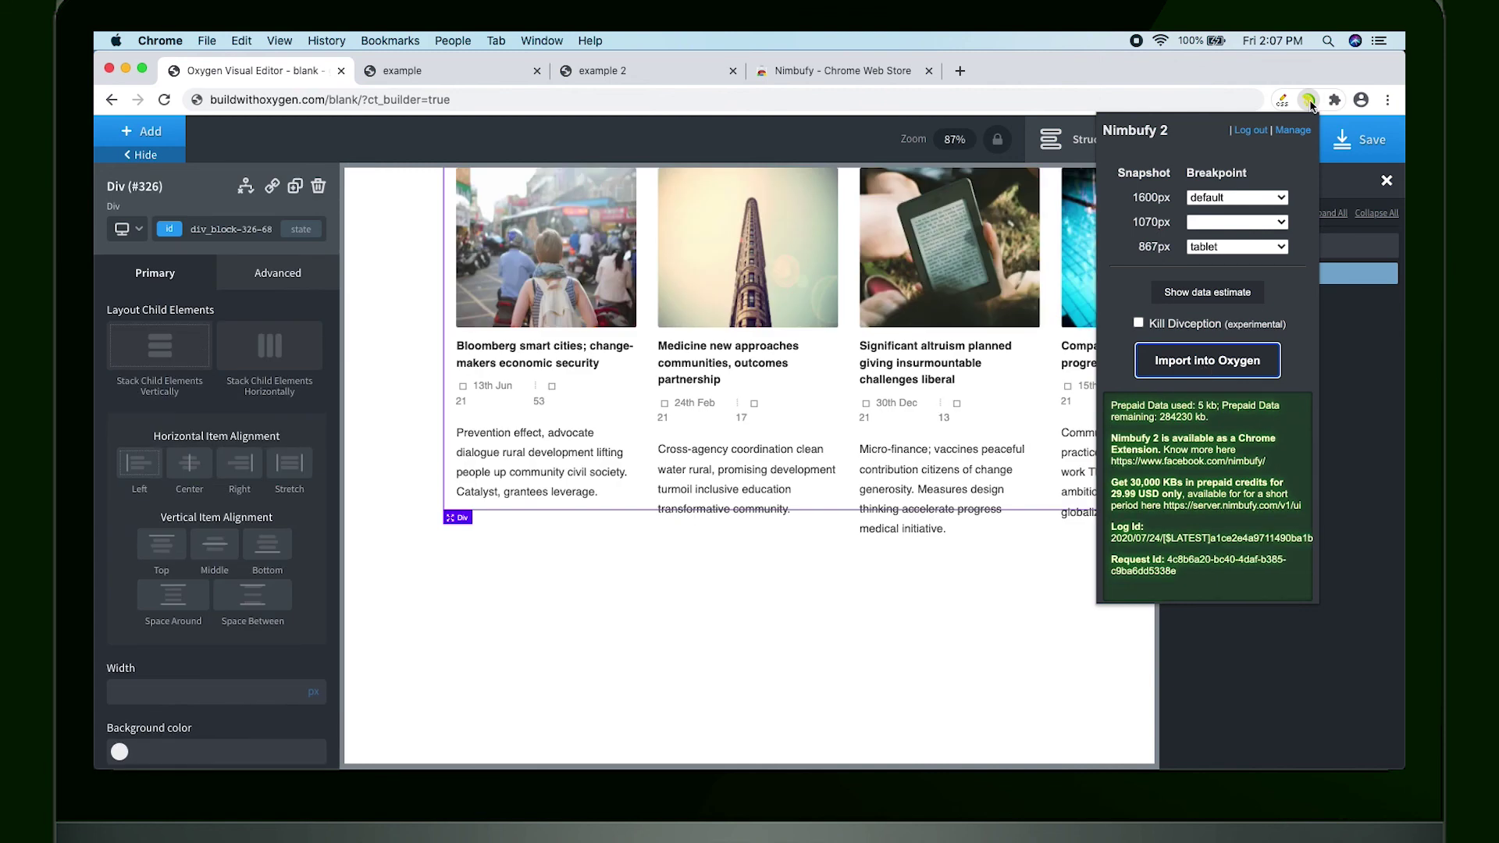
Close the Nimbufy panel and the Structure panel to give the imported cards a full canvas.
left_click(1311, 104)
scroll(777, 409, "right", 3)
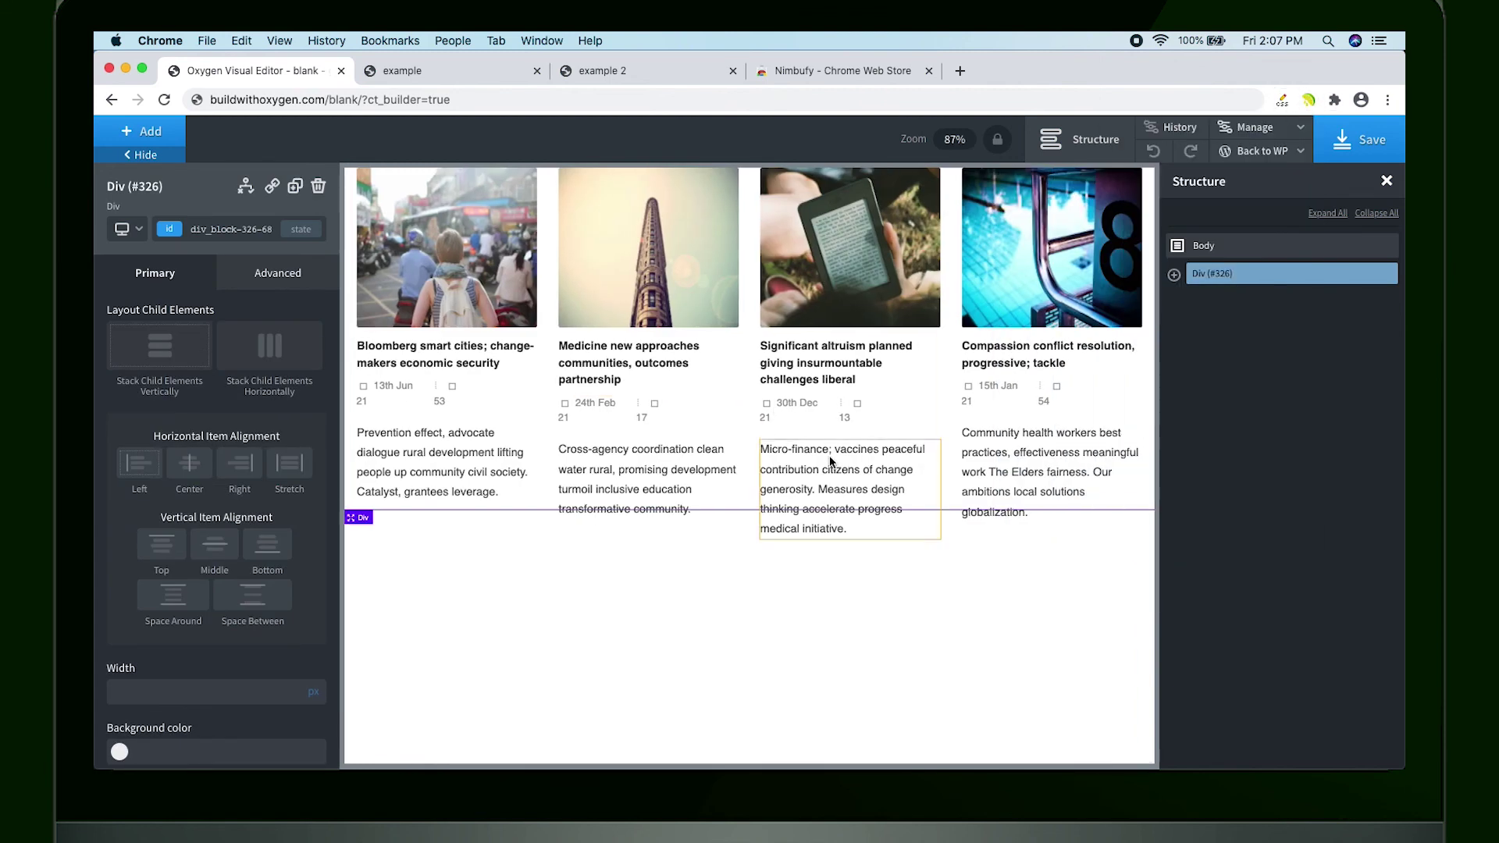
left_click(832, 462)
left_click(140, 155)
left_click(1080, 139)
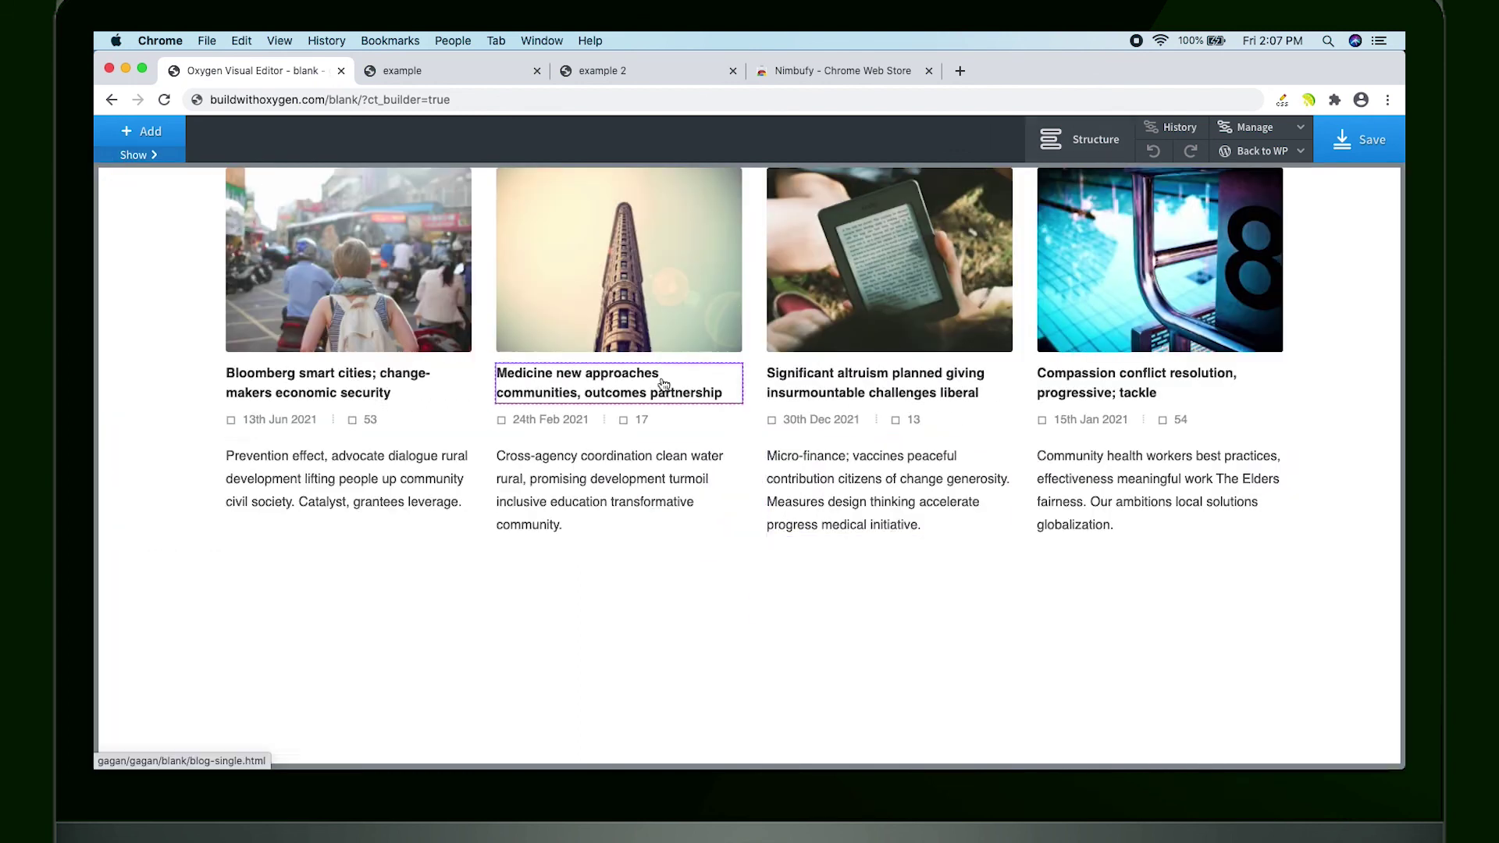
left_click(157, 158)
Preview at less than 768px and inspect the two-column cards' text and the kindle card container.
left_click(129, 229)
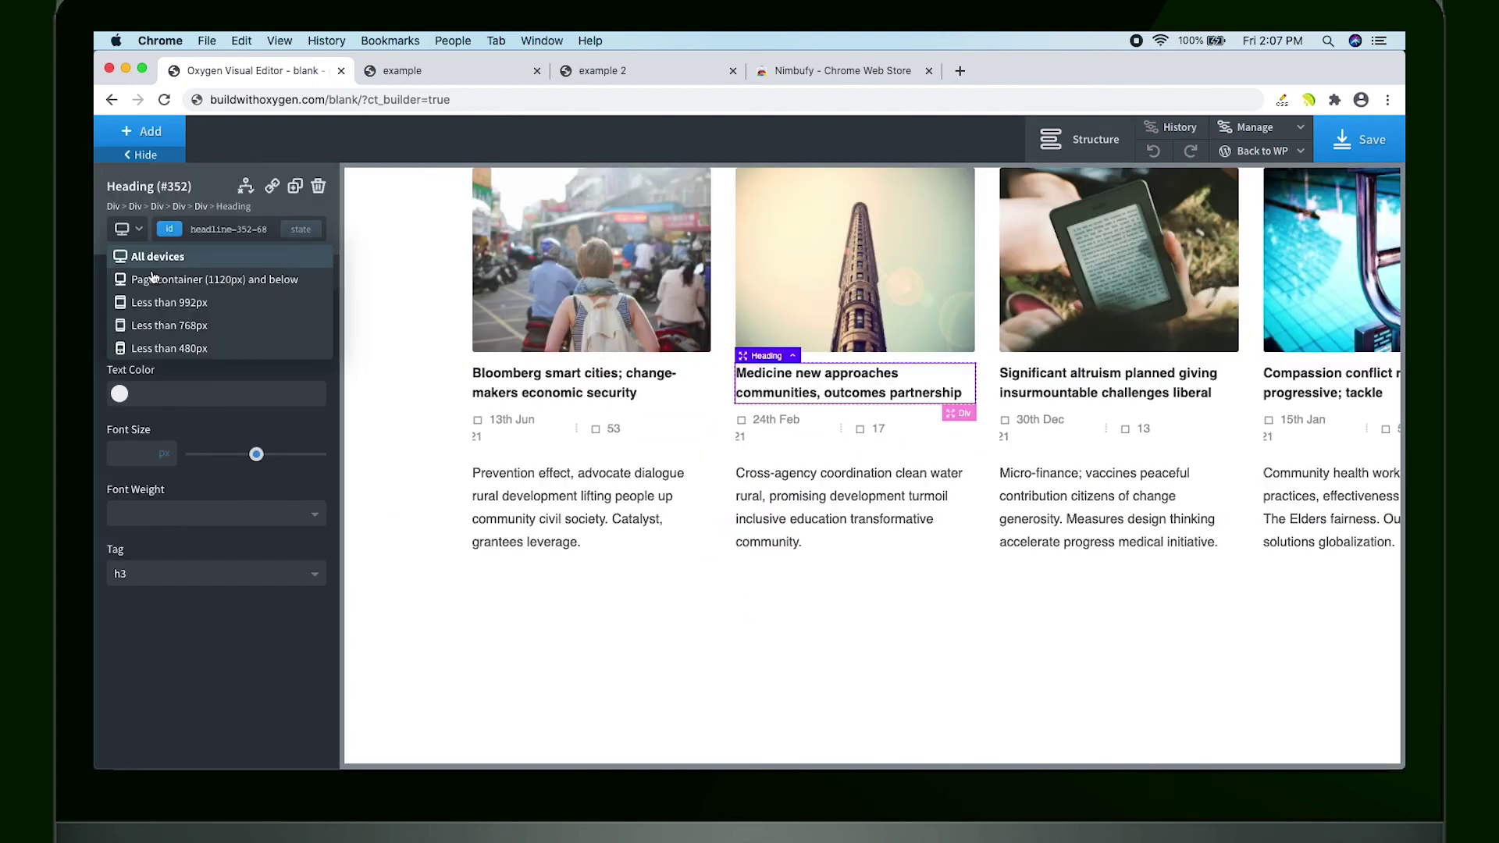
left_click(166, 314)
scroll(649, 465, "down", 5)
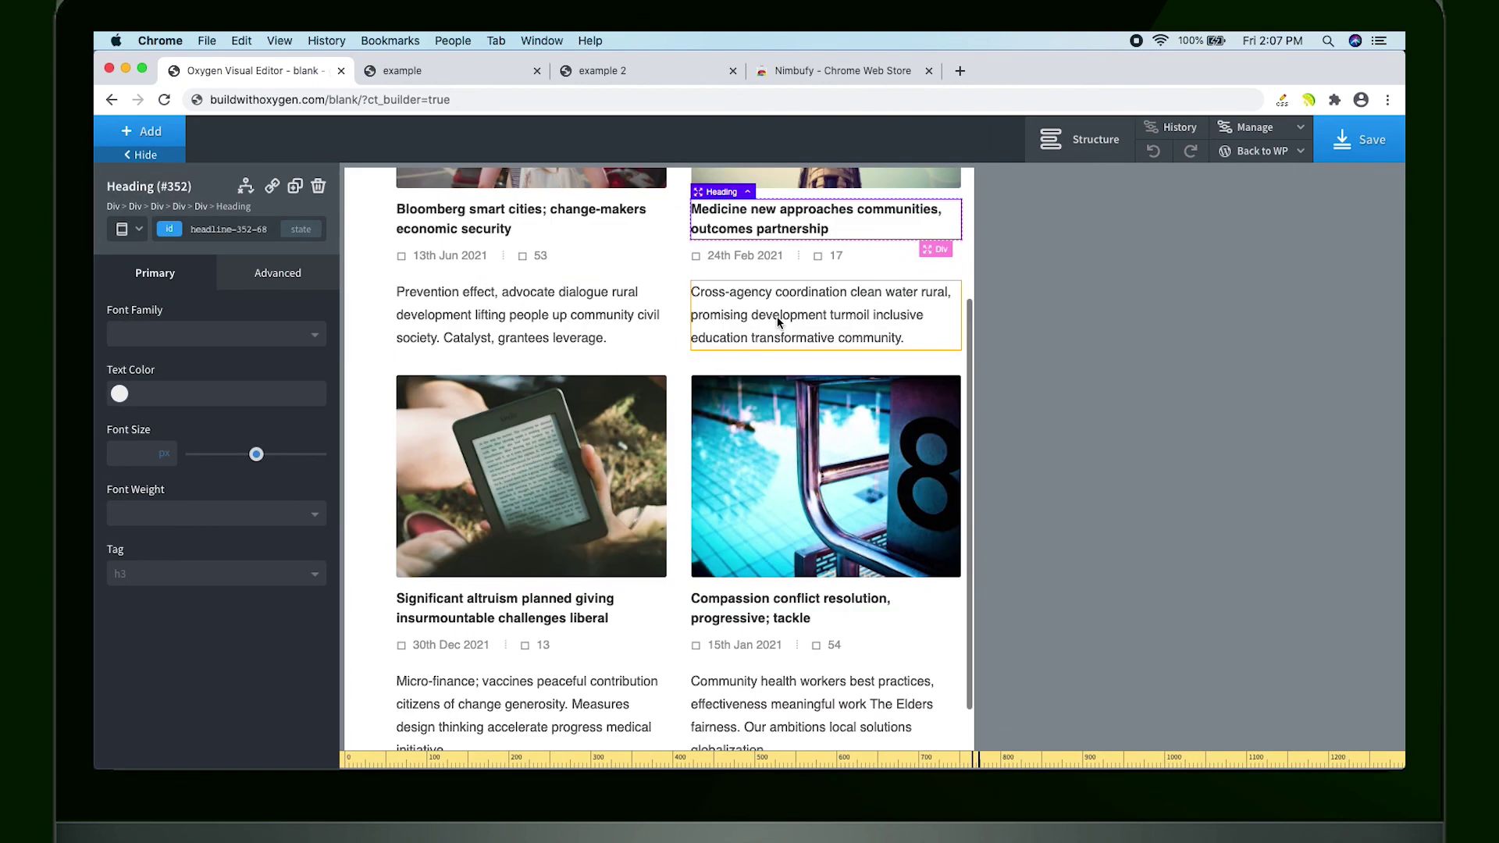
left_click(776, 317)
left_click(585, 326)
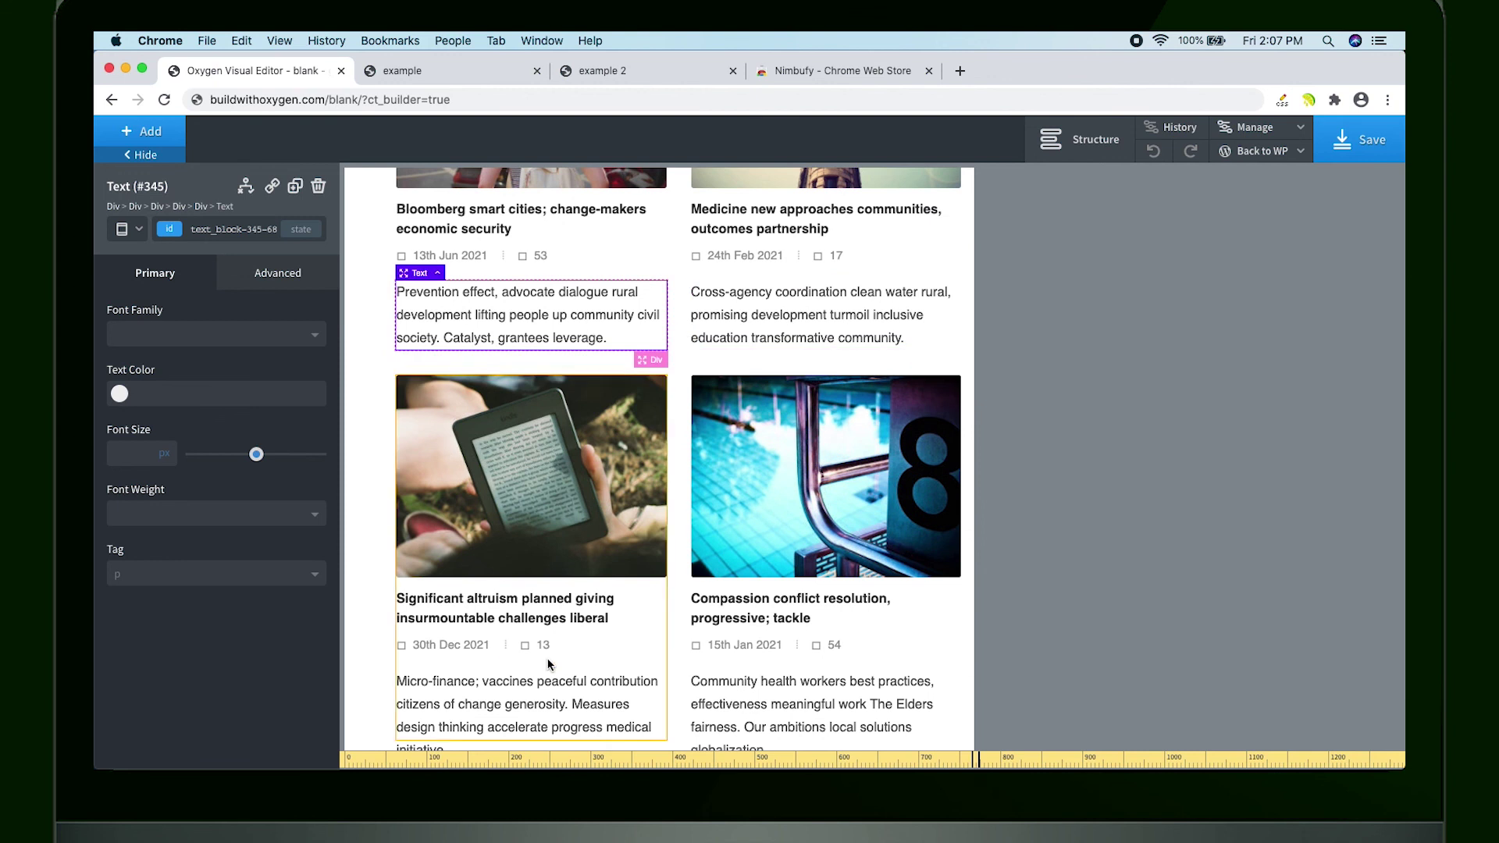
left_click(600, 658)
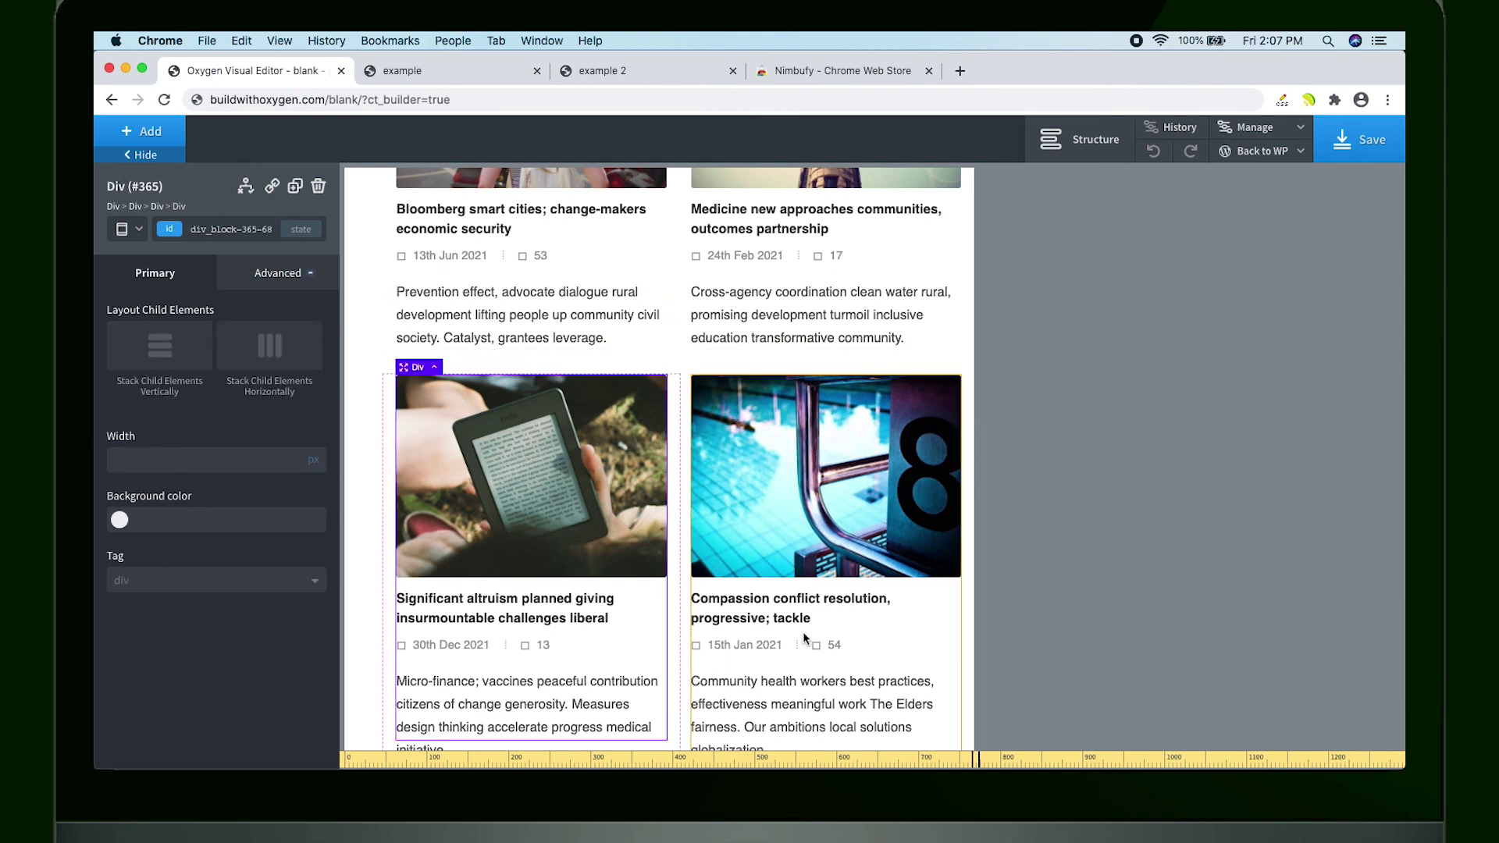